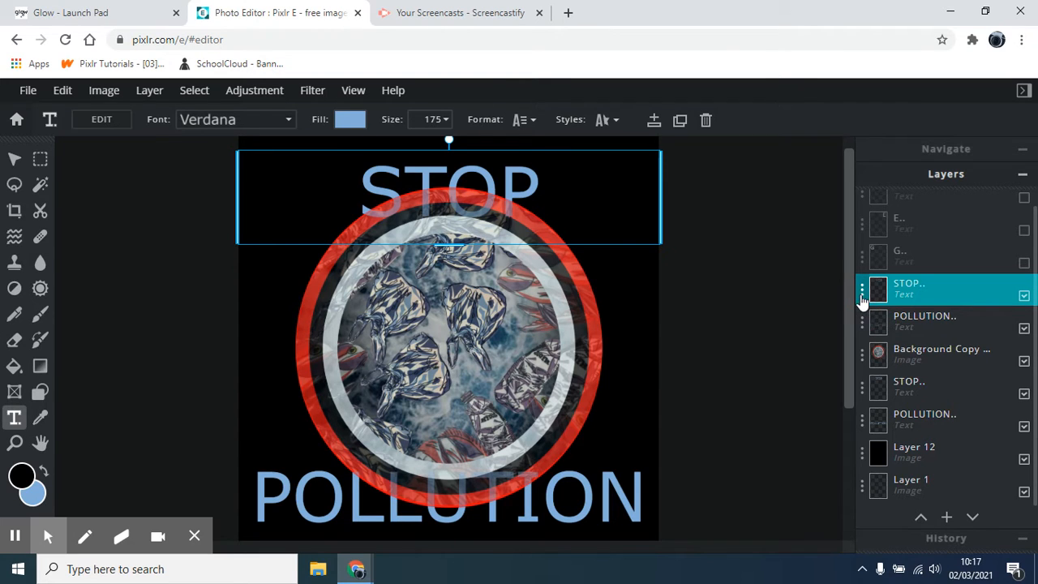
- Duplicate the top STOP text layer and move the copy beneath the Background Copy image layer and its existing STOP layer
left_click(861, 296)
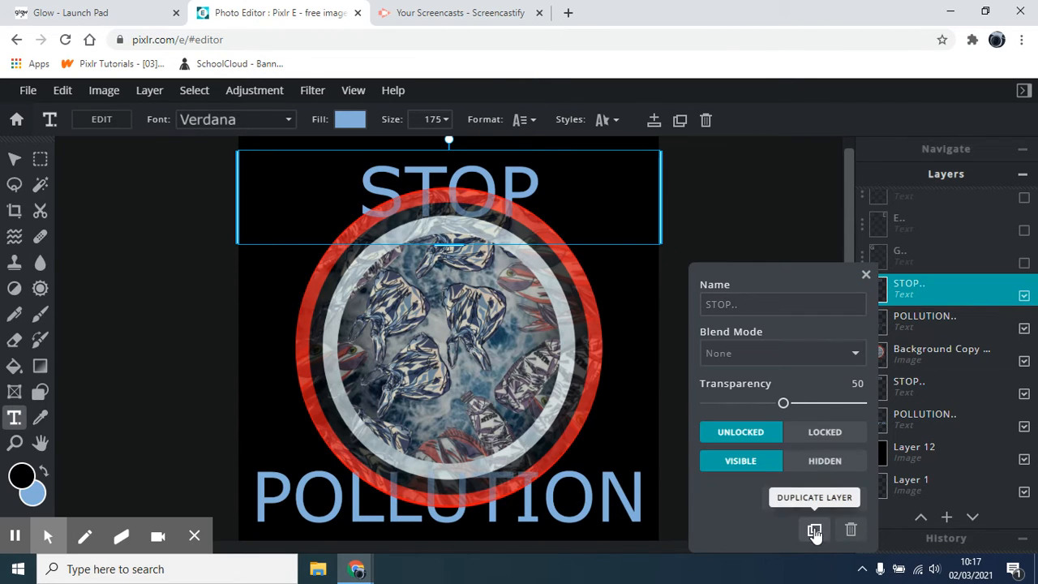
left_click(814, 531)
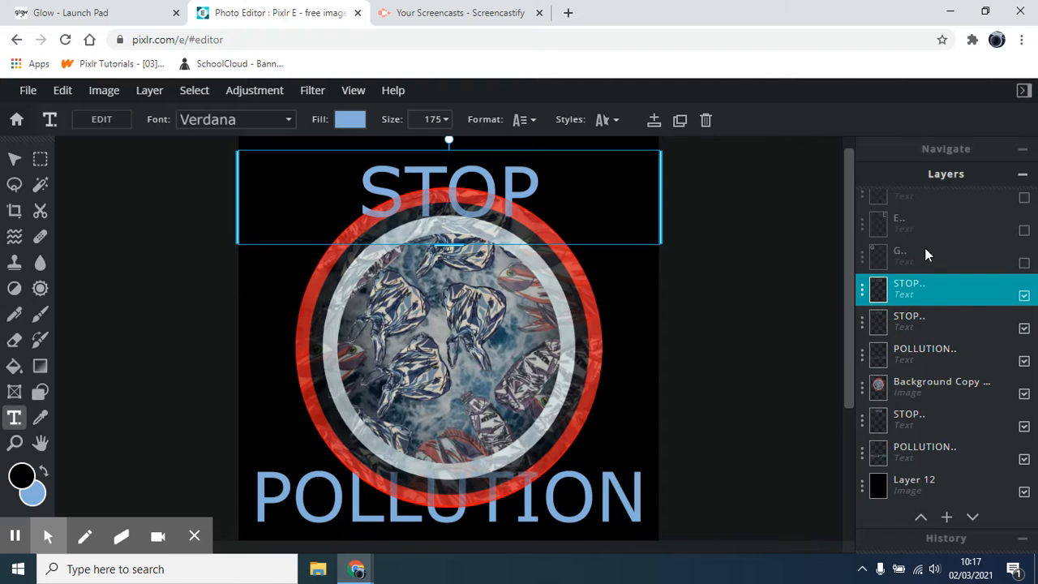
left_click_drag(944, 294, 927, 408)
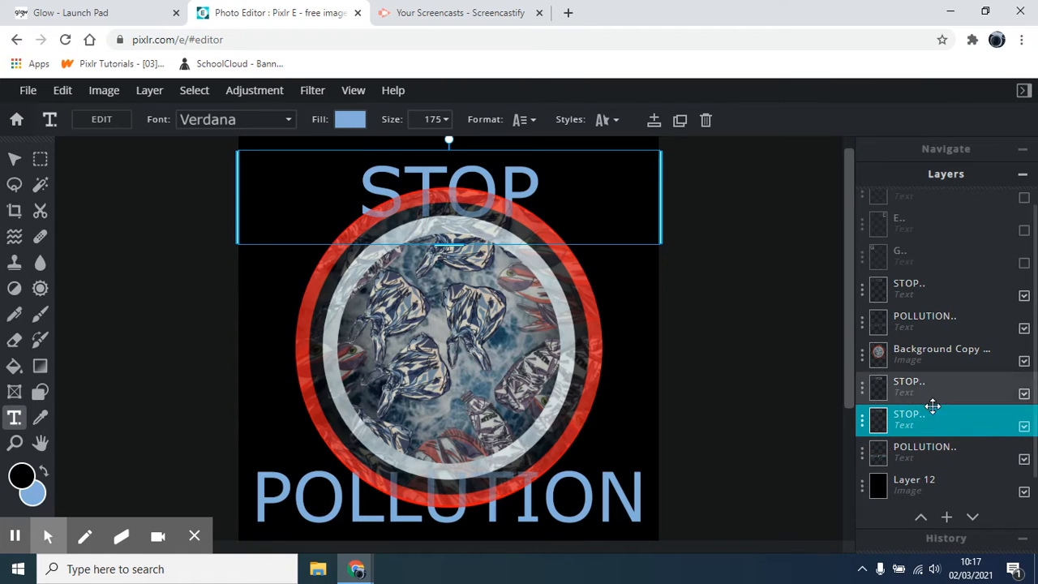
left_click(899, 357)
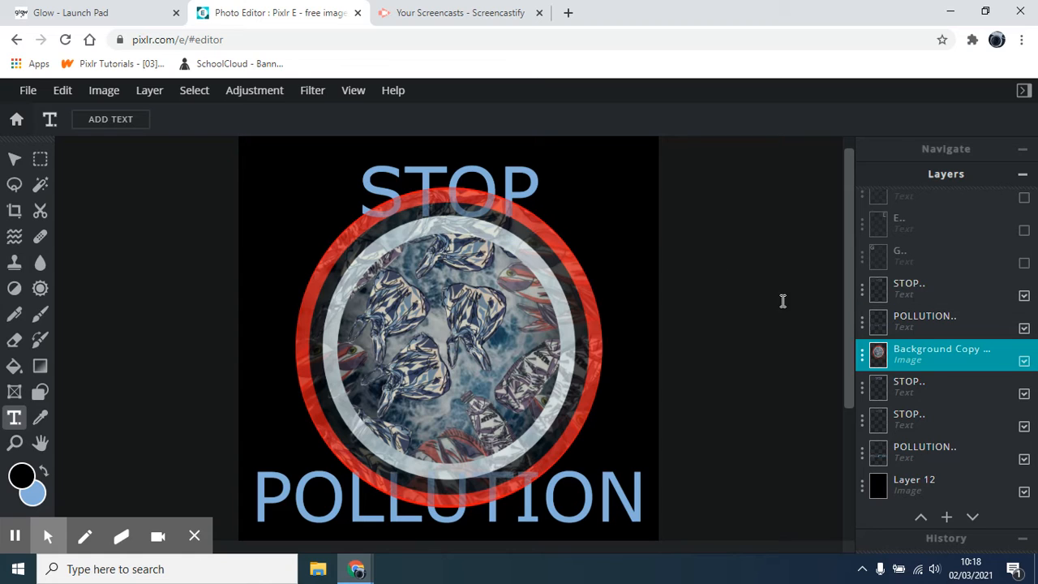
- Try the top STOP text layer at transparency 100, and set it to 49
left_click(917, 293)
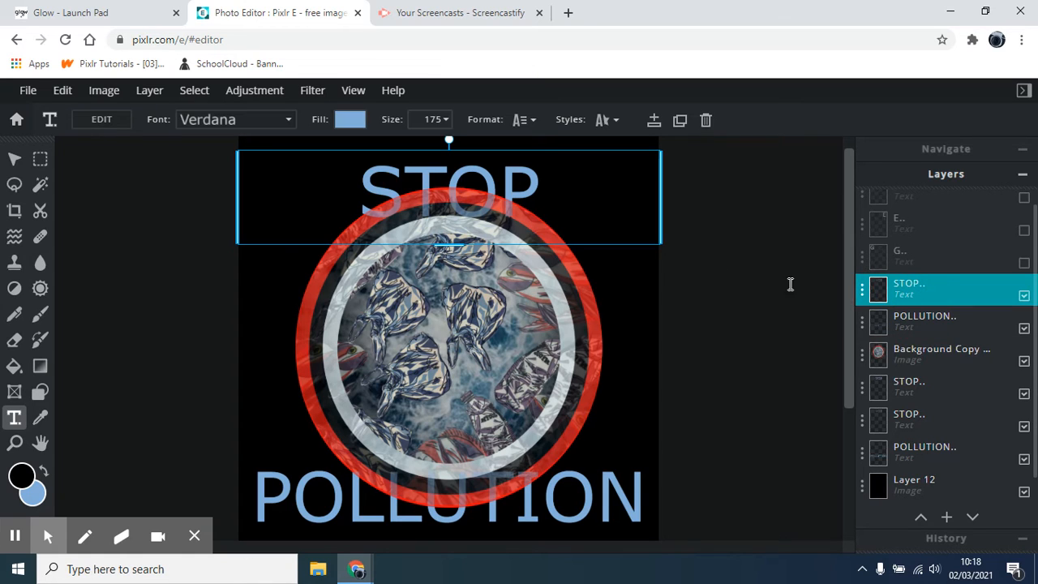
left_click(863, 290)
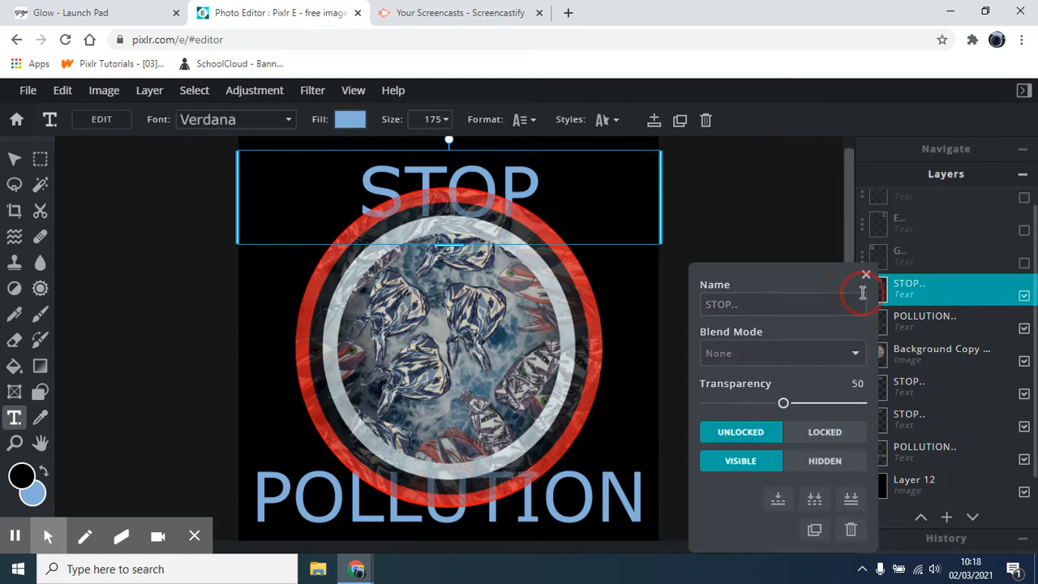
left_click_drag(784, 407, 900, 413)
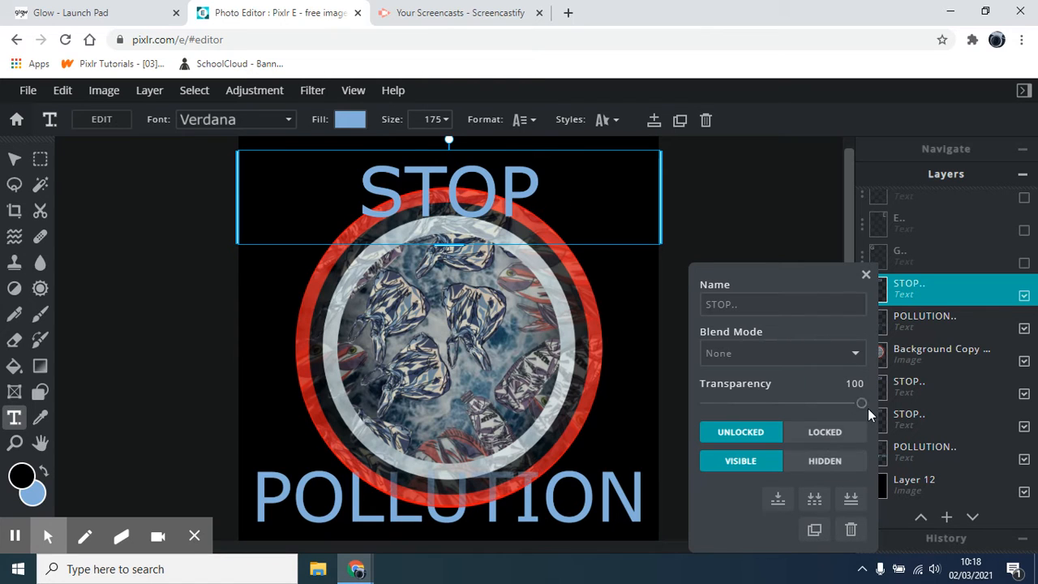
left_click_drag(864, 408, 783, 422)
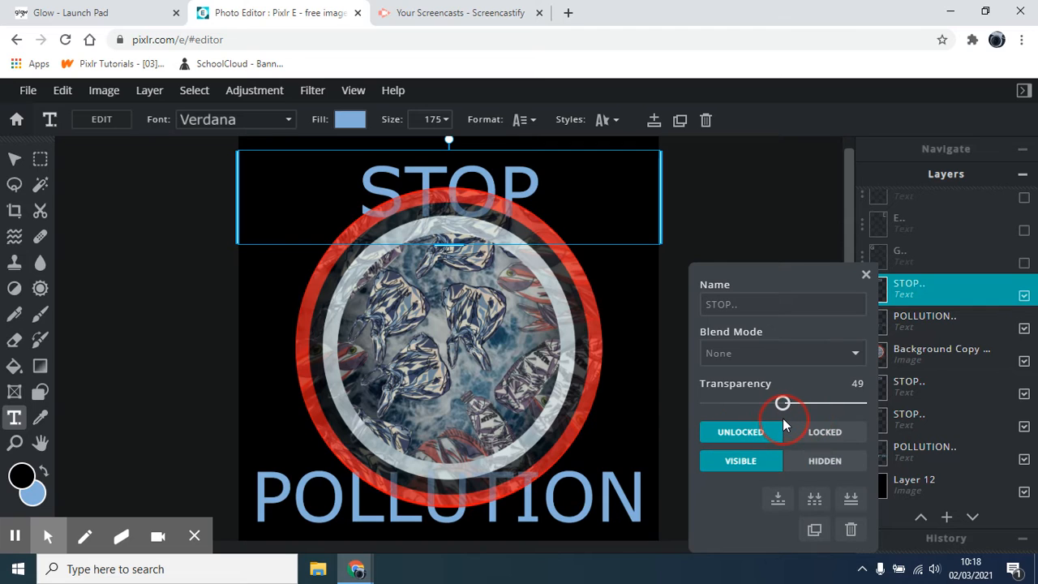
left_click(867, 274)
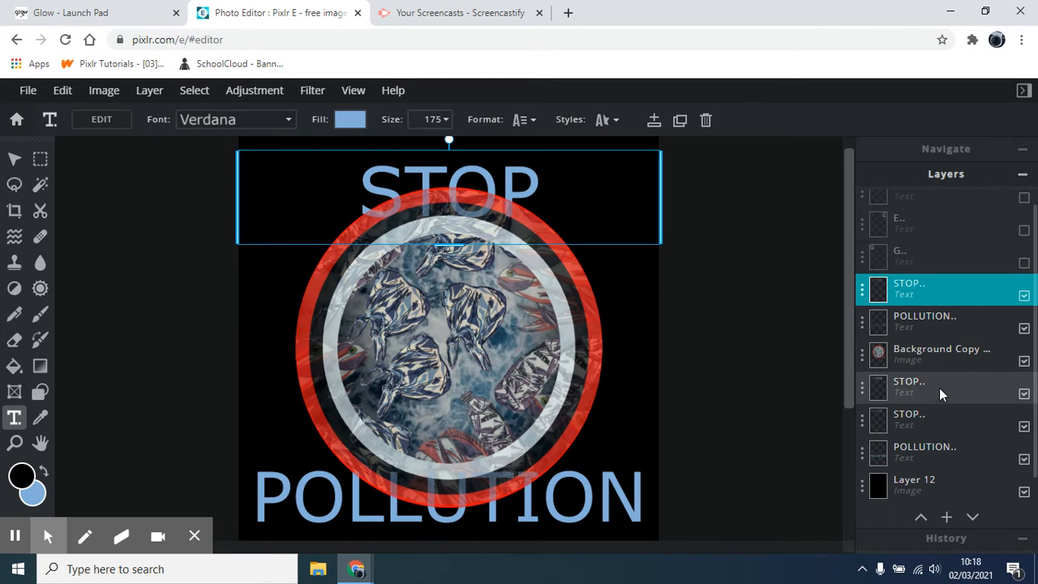
- Hide the STOP text layer directly beneath the Background Copy image and set the top STOP layer's transparency to 58
left_click(1007, 421)
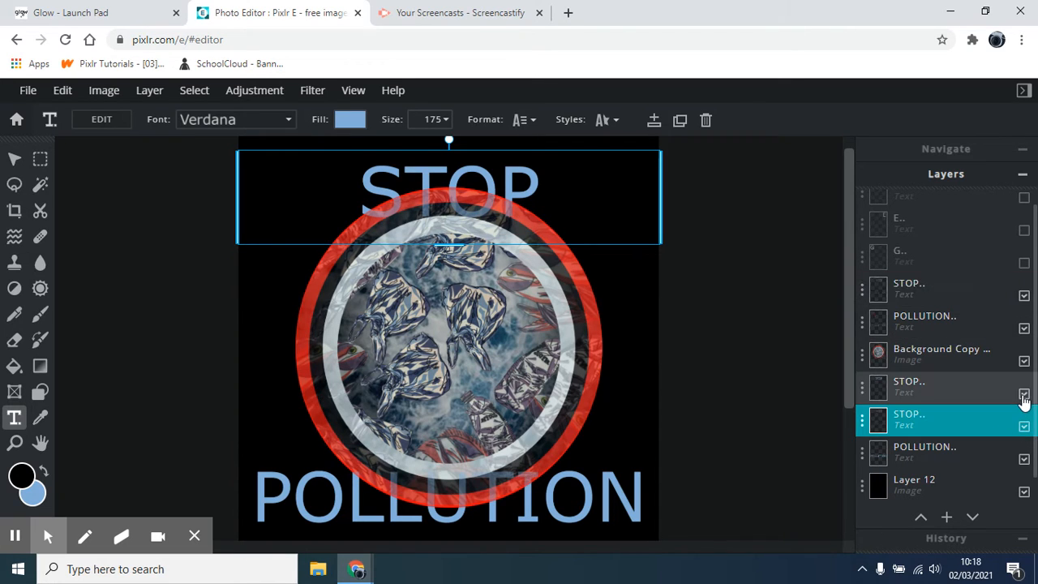
left_click(1024, 393)
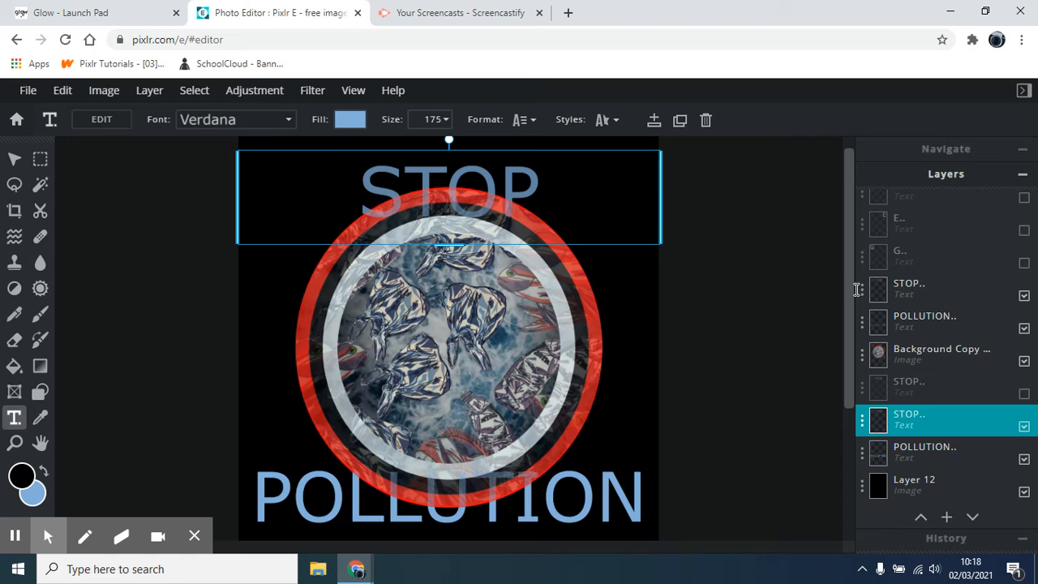
left_click(863, 292)
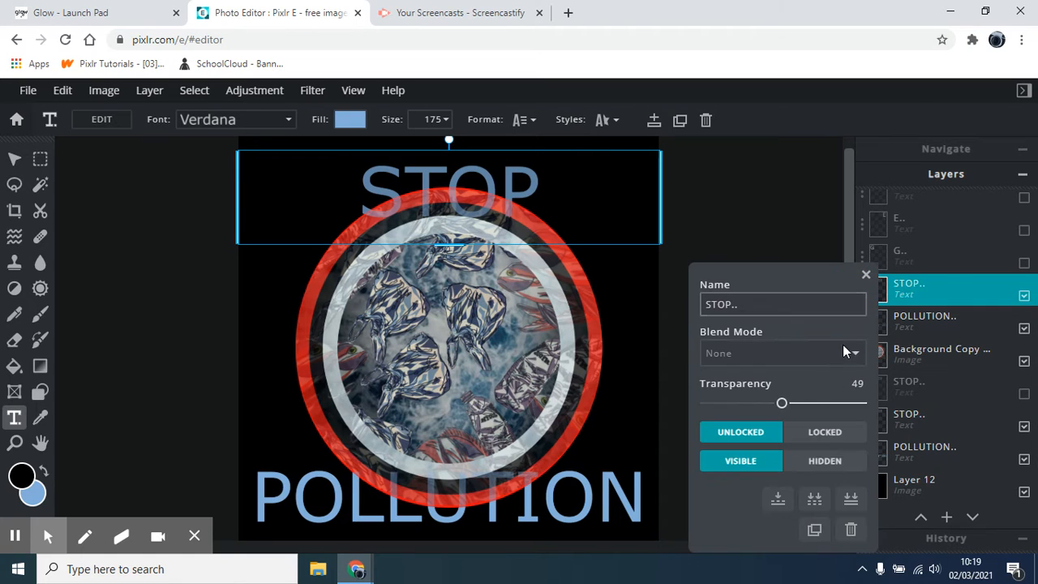
left_click_drag(781, 401, 799, 419)
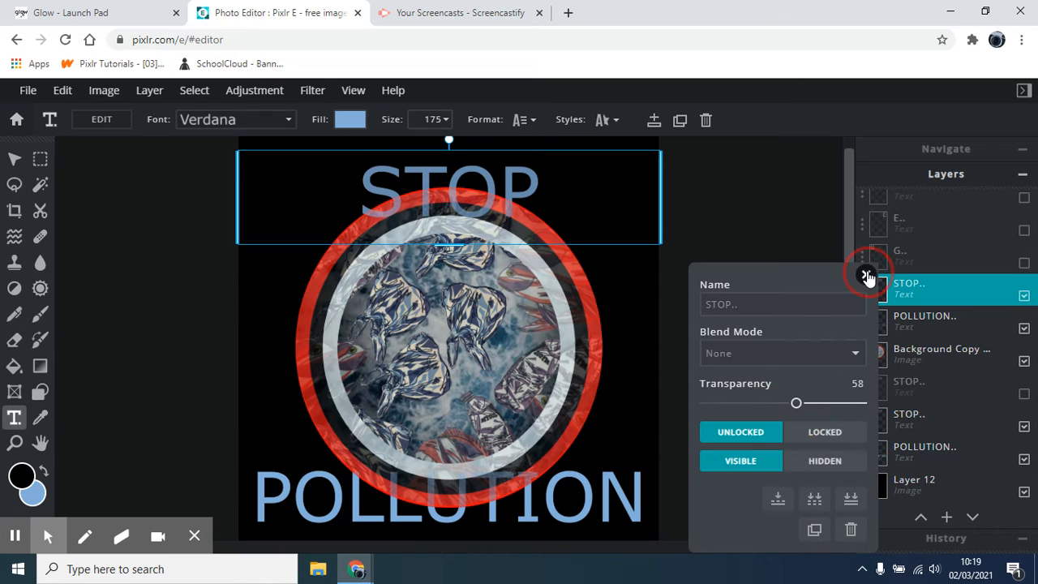
left_click(866, 275)
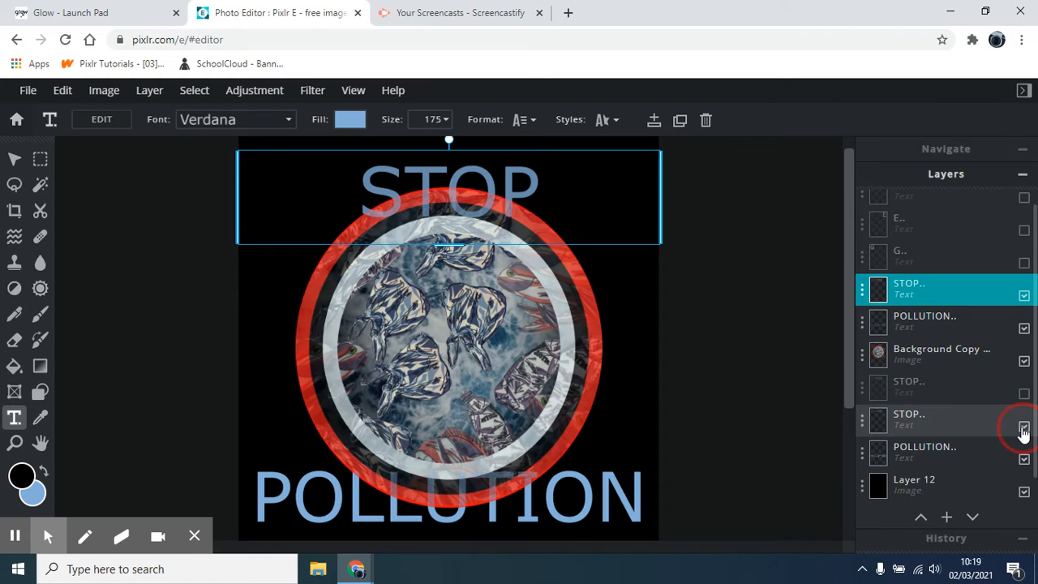
- Hide the STOP text layer just above the lower POLLUTION layer and set the top STOP layer's transparency to 60
left_click(1024, 428)
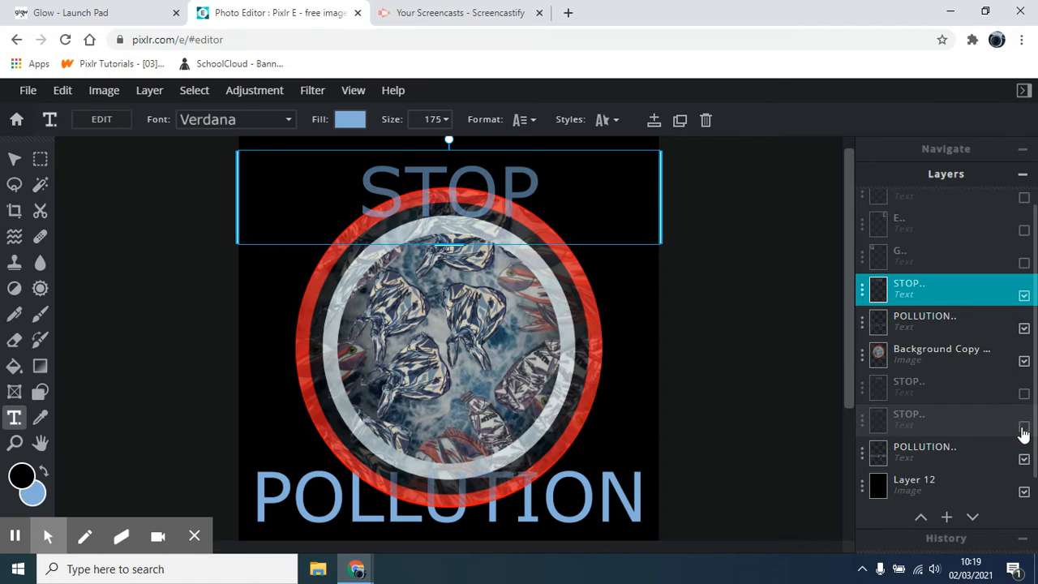
left_click(861, 290)
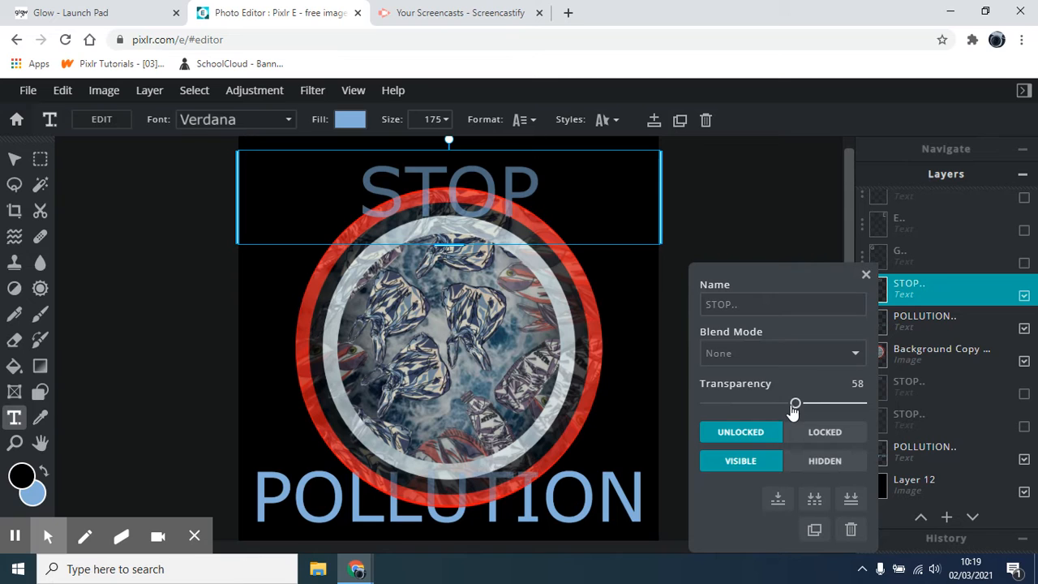
mouse_move(793, 412)
left_mouse_down()
mouse_move(725, 405)
mouse_move(803, 410)
left_mouse_up()
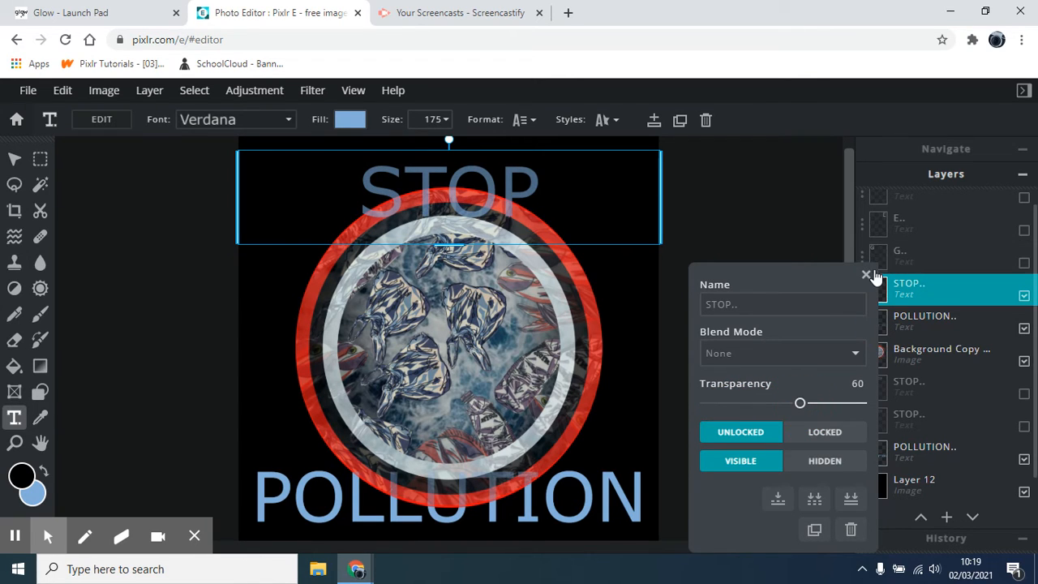
left_click(867, 275)
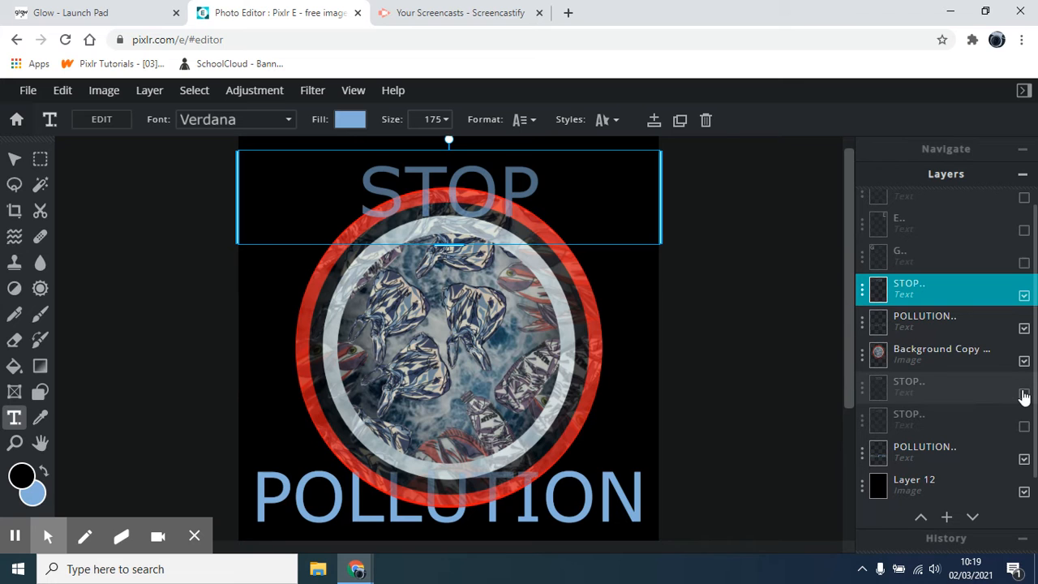
- Show the STOP layer directly beneath the Background Copy image, examine the text overlapping the ring up close, and hide the layer again
left_click(1023, 394)
scroll(385, 261, "up", 6)
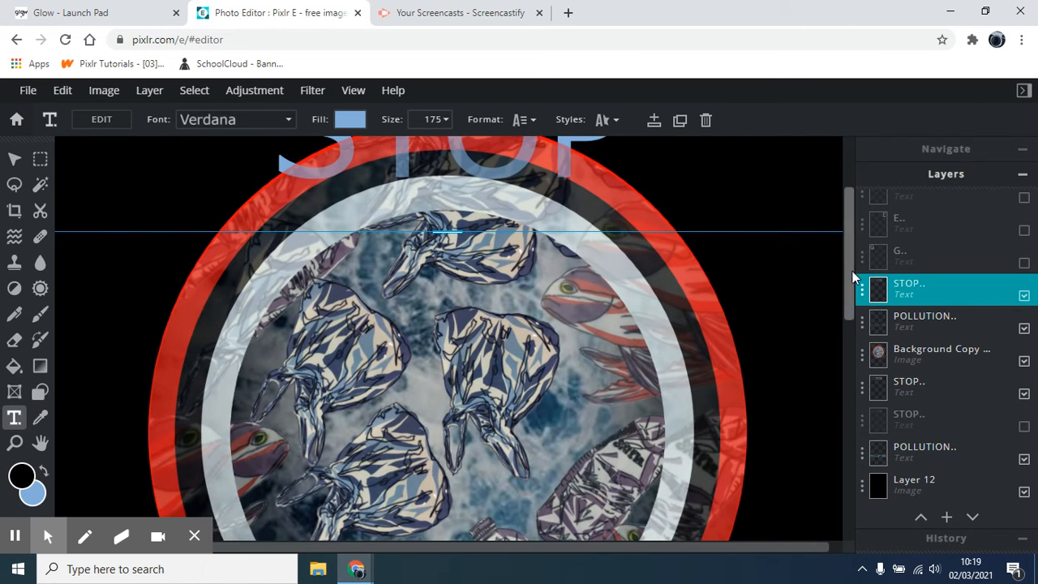
scroll(852, 271, "up", 3)
scroll(621, 297, "up", 2)
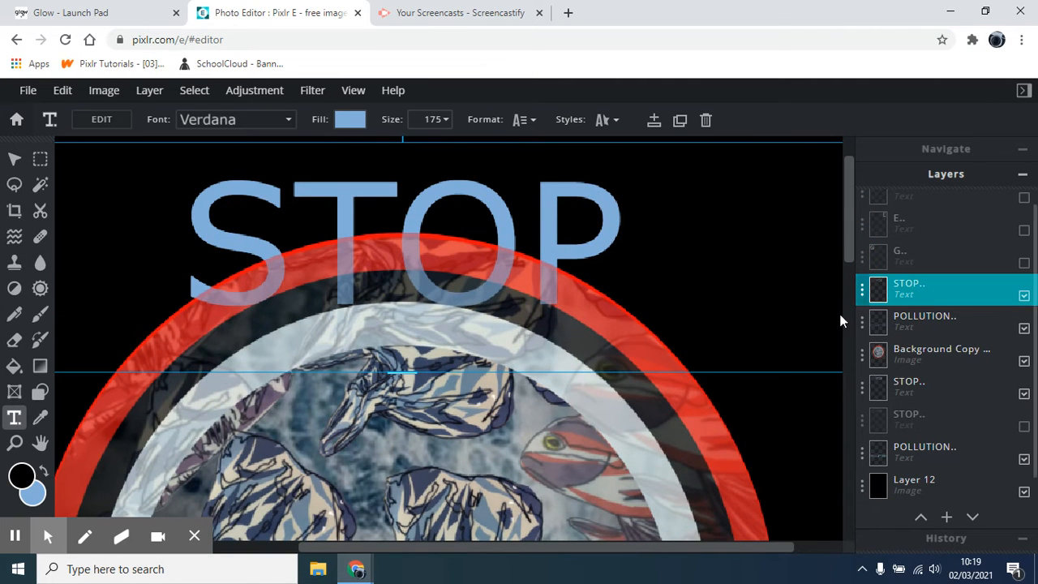
scroll(325, 334, "down", 1)
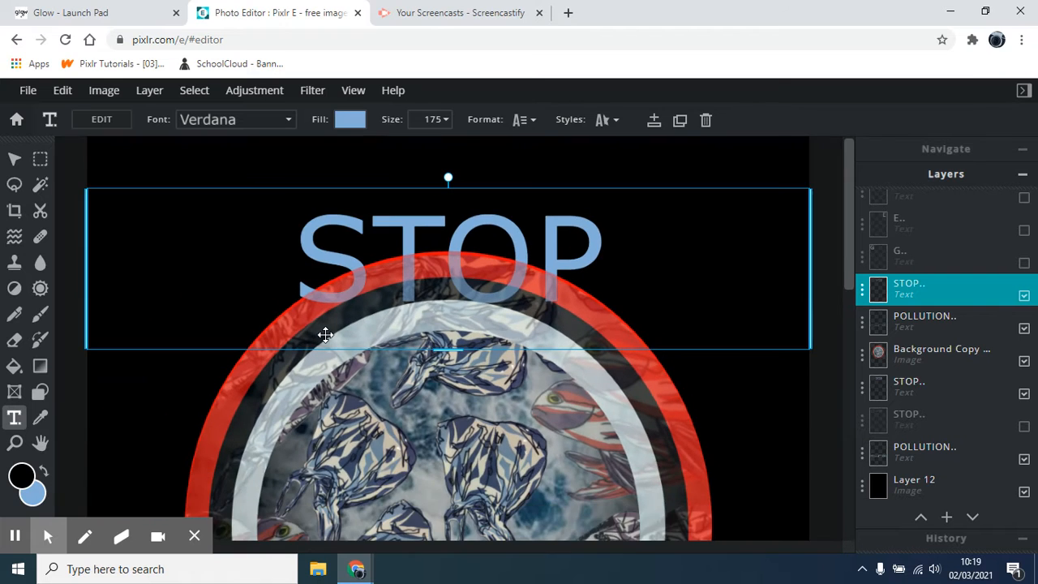
scroll(326, 334, "down", 1)
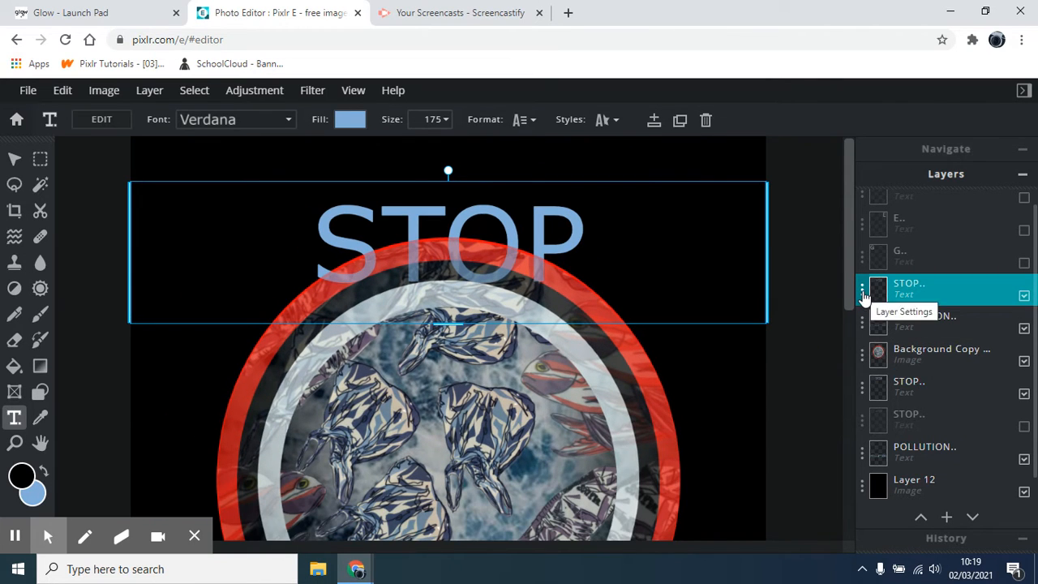
left_click(1025, 394)
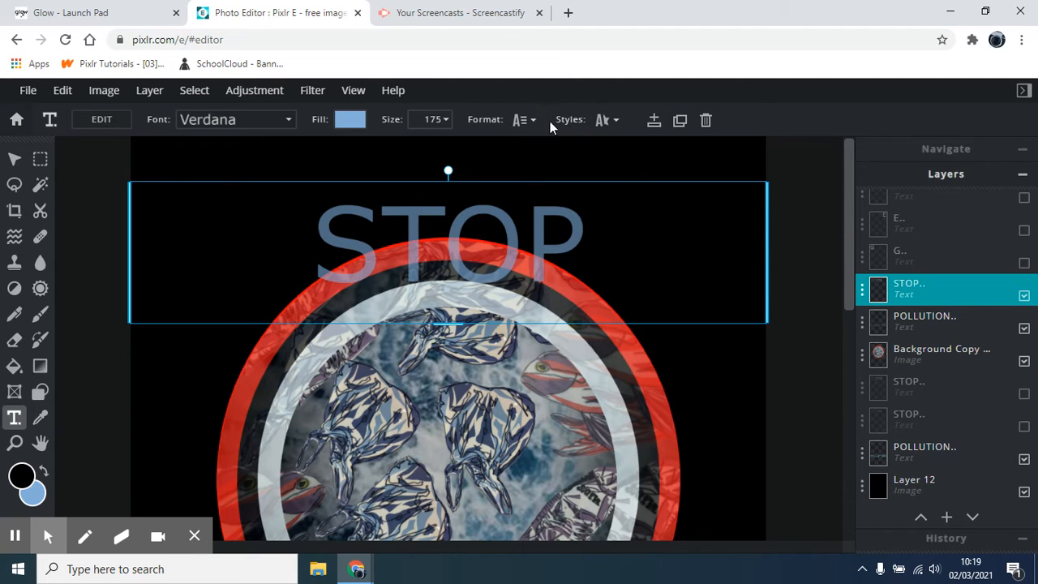
- Try increasing the line space of the top STOP text
left_click(526, 120)
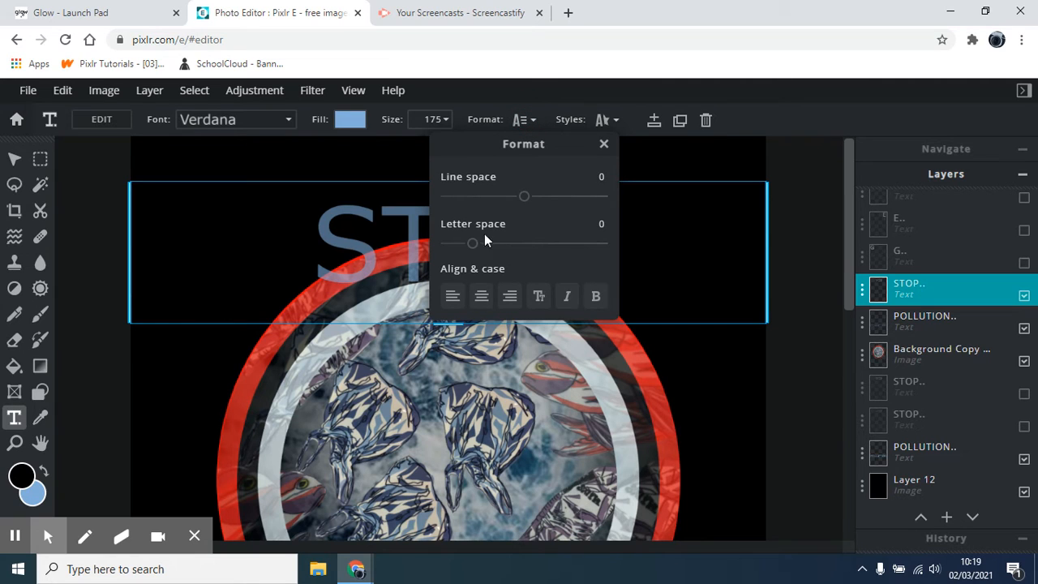
left_click_drag(524, 196, 546, 184)
left_click(605, 144)
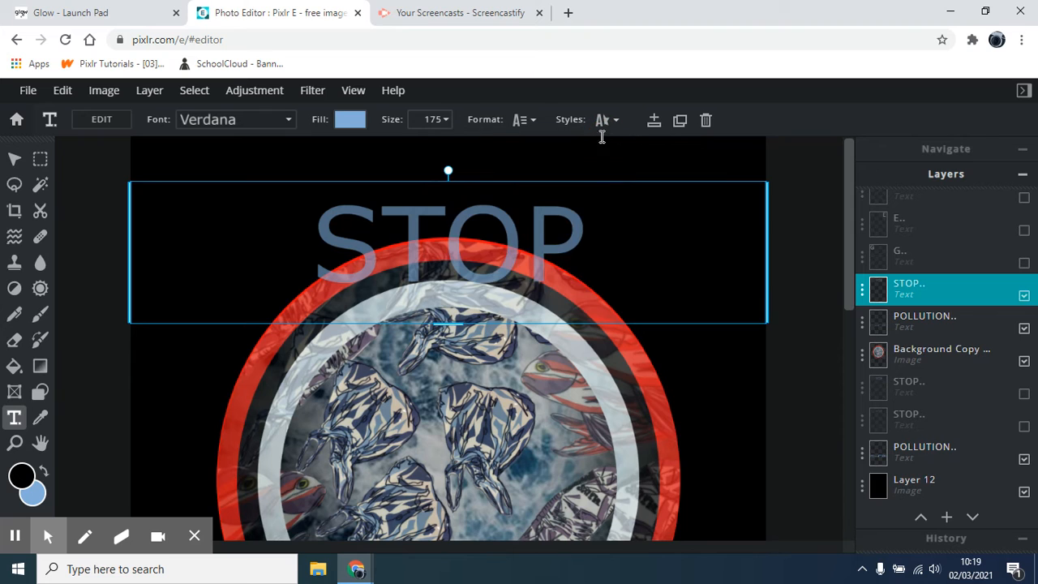
- Turn on the Curve style for the top STOP text as an Arc with an amount of 8
left_click(615, 120)
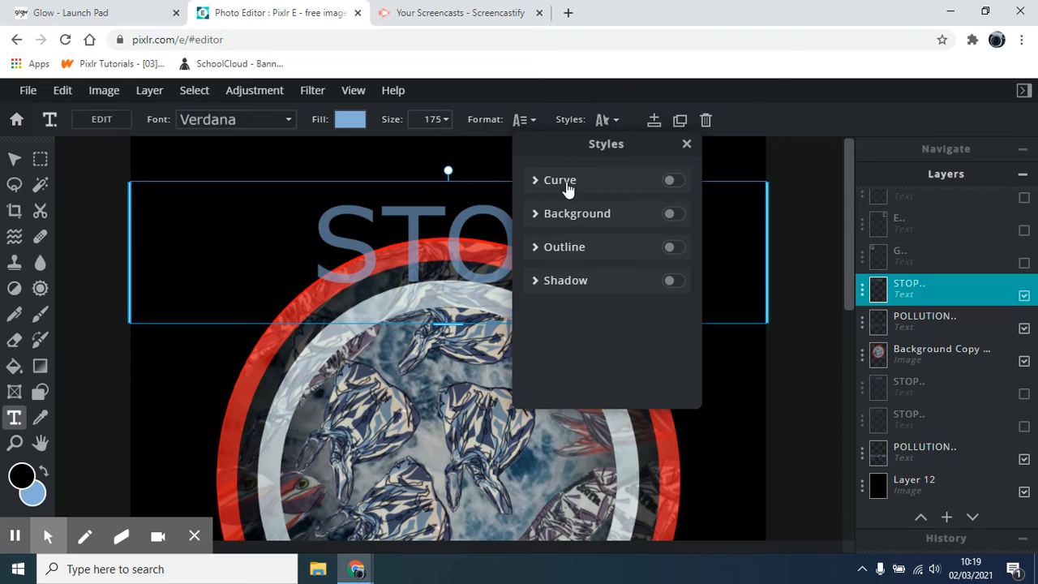
left_click(670, 181)
left_click_drag(574, 146, 811, 129)
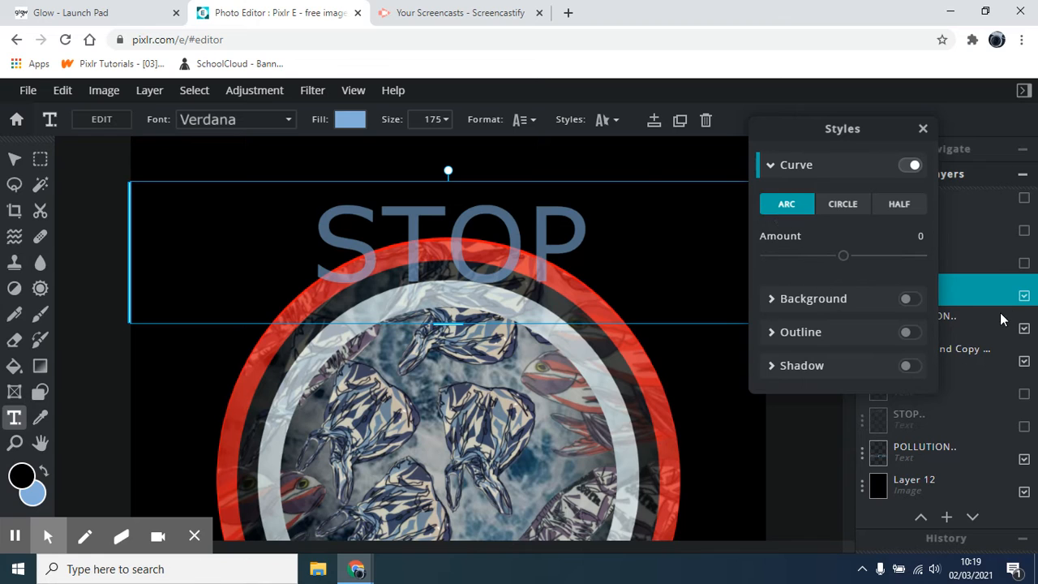
mouse_move(845, 258)
left_mouse_down()
mouse_move(877, 266)
mouse_move(851, 266)
left_mouse_up()
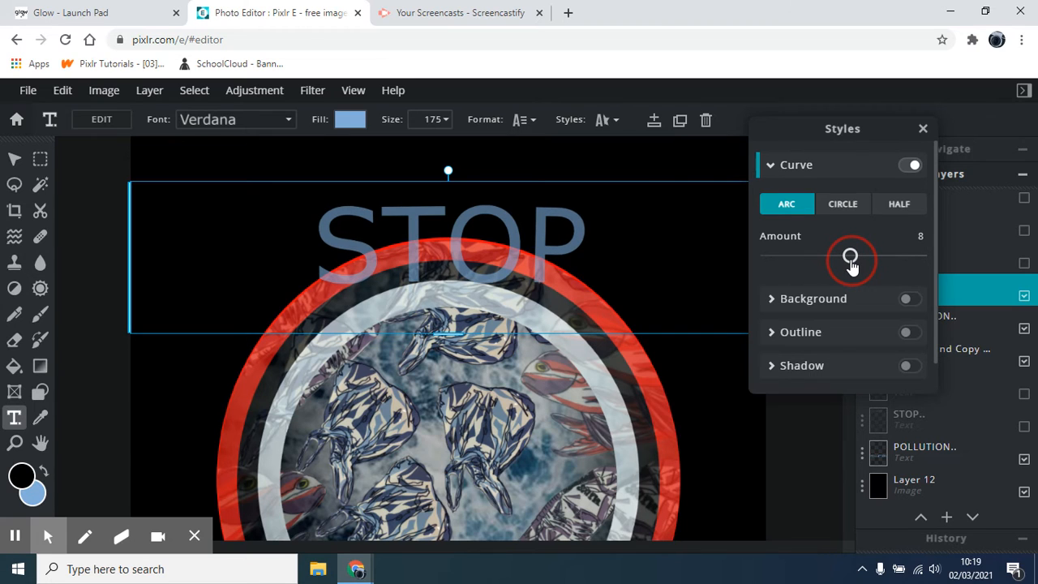
- Compare the Circle and Half curve shapes on the STOP text and return to Arc
left_click(843, 205)
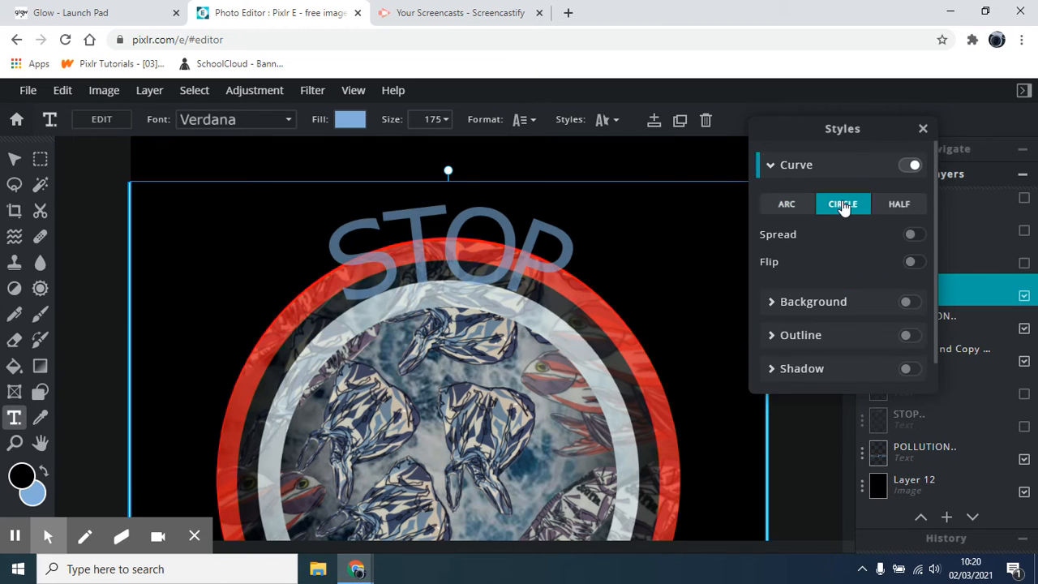
left_click(900, 207)
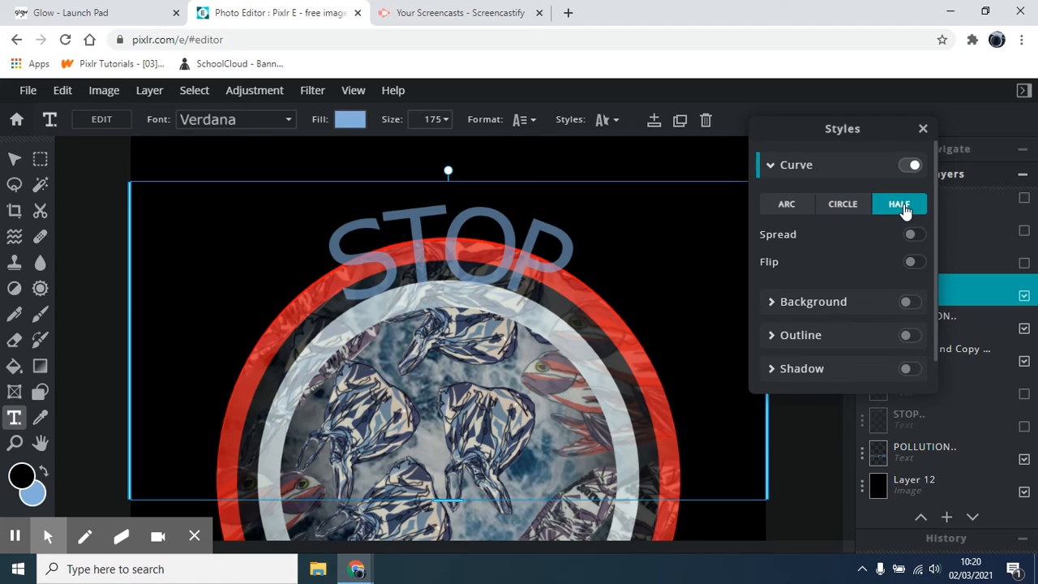
left_click(845, 211)
left_click(783, 209)
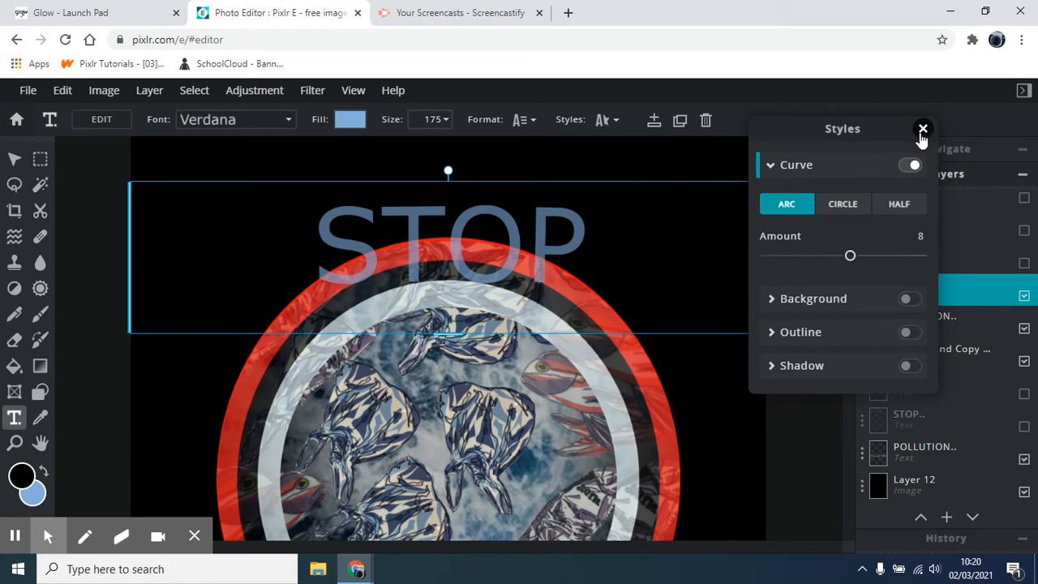
- Try the Circle curve with Flip on the STOP text, check it against the whole poster, and undo the curve styling
left_click(851, 205)
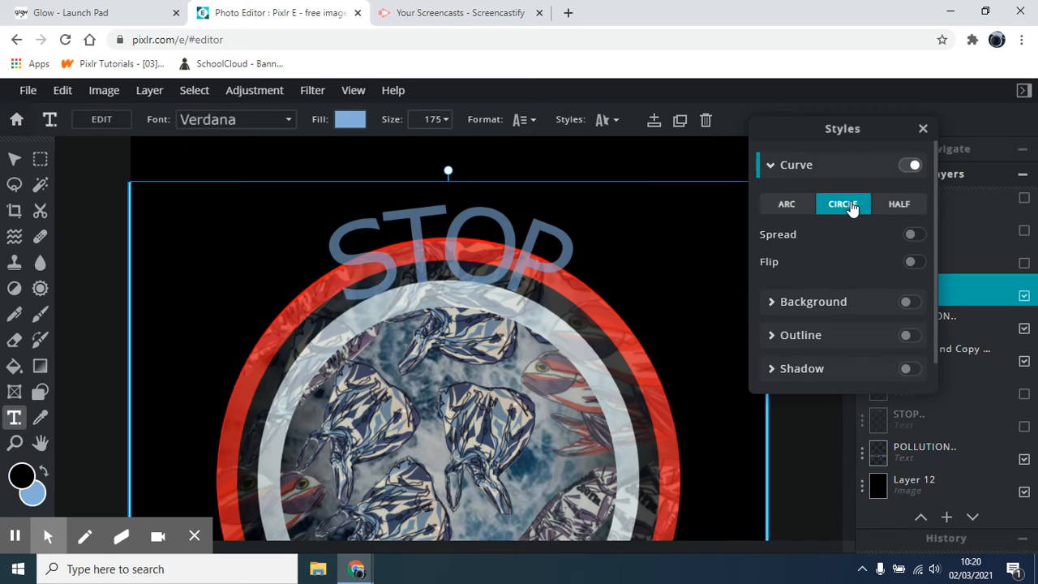
left_click(912, 263)
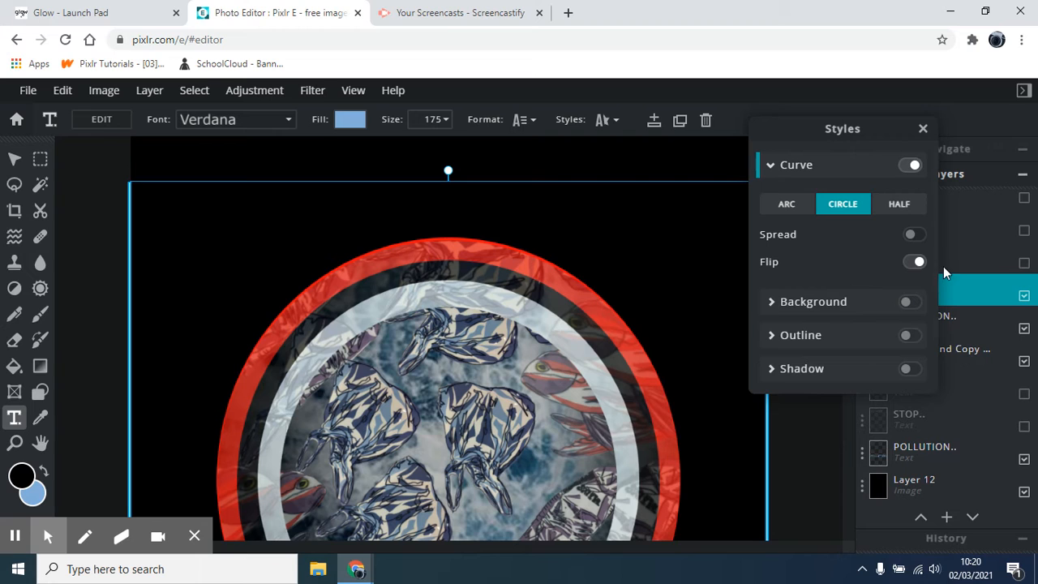
left_click(797, 447)
scroll(796, 447, "down", 5)
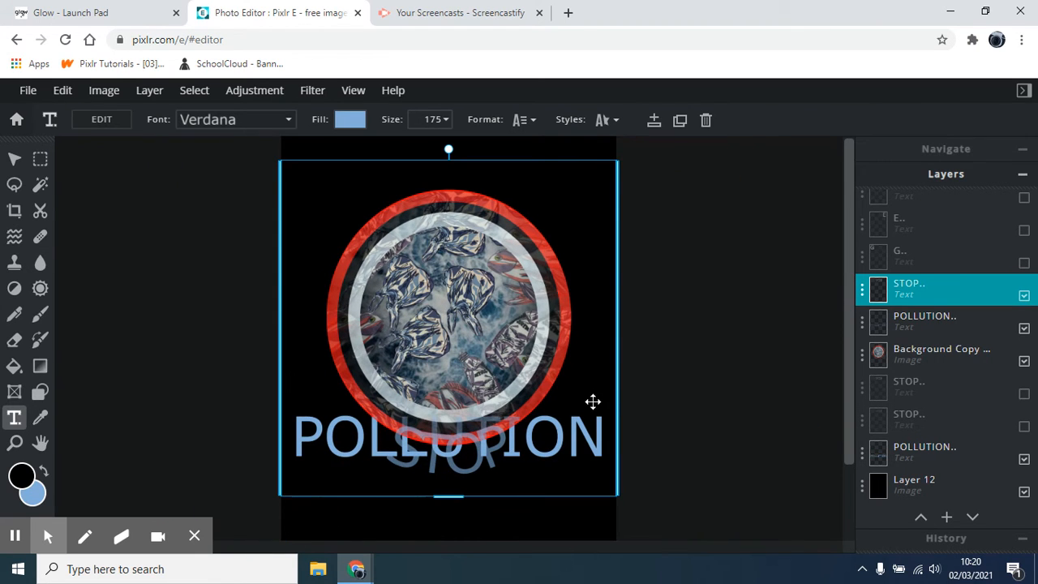
scroll(593, 402, "up", 1)
left_click(595, 389)
key("ctrl+z")
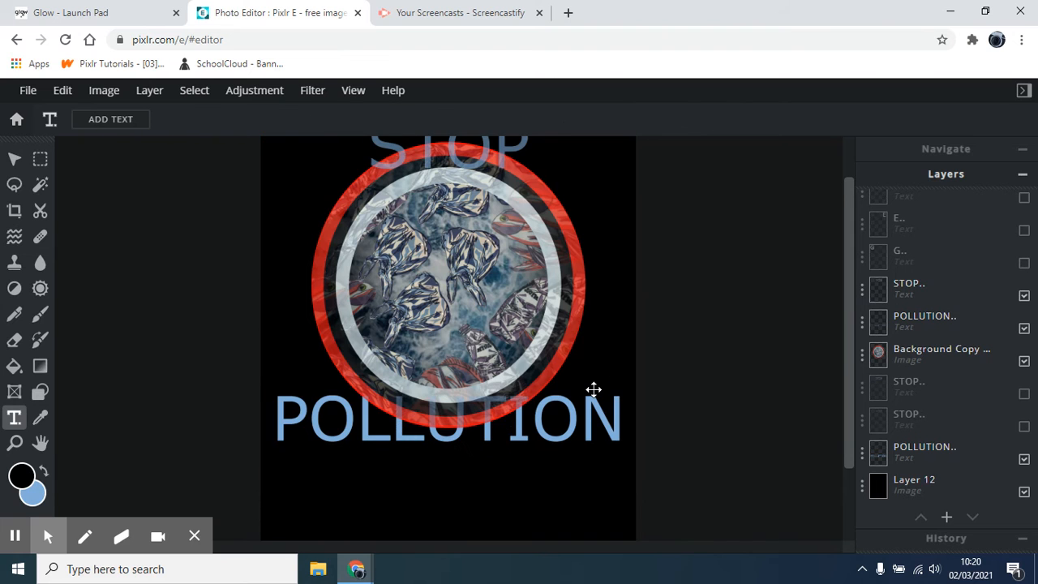
- Hide the STOP text layer and both POLLUTION text layers that are still visible around the circular image
scroll(594, 389, "up", 3)
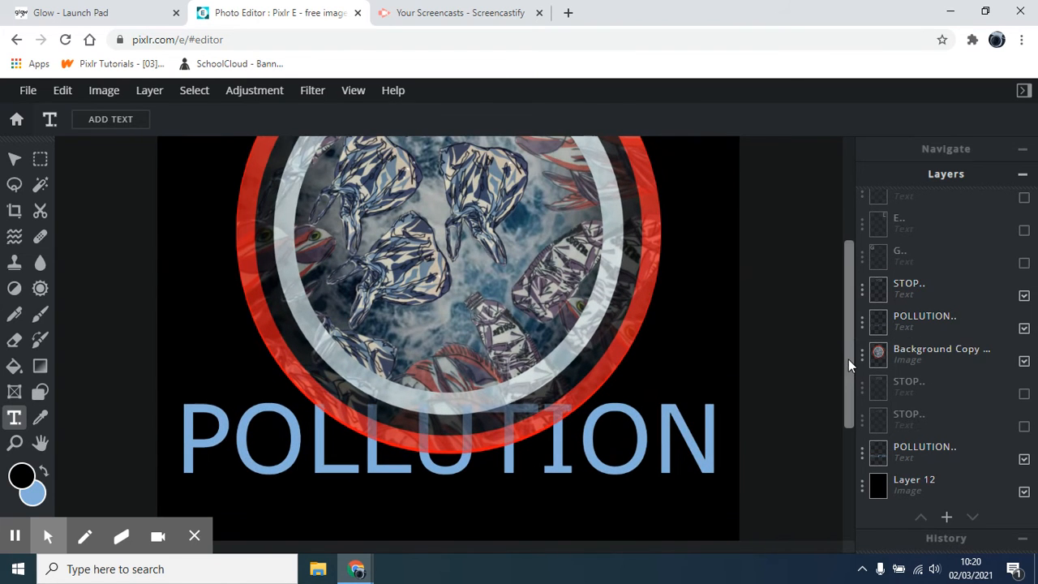
left_click_drag(849, 359, 848, 275)
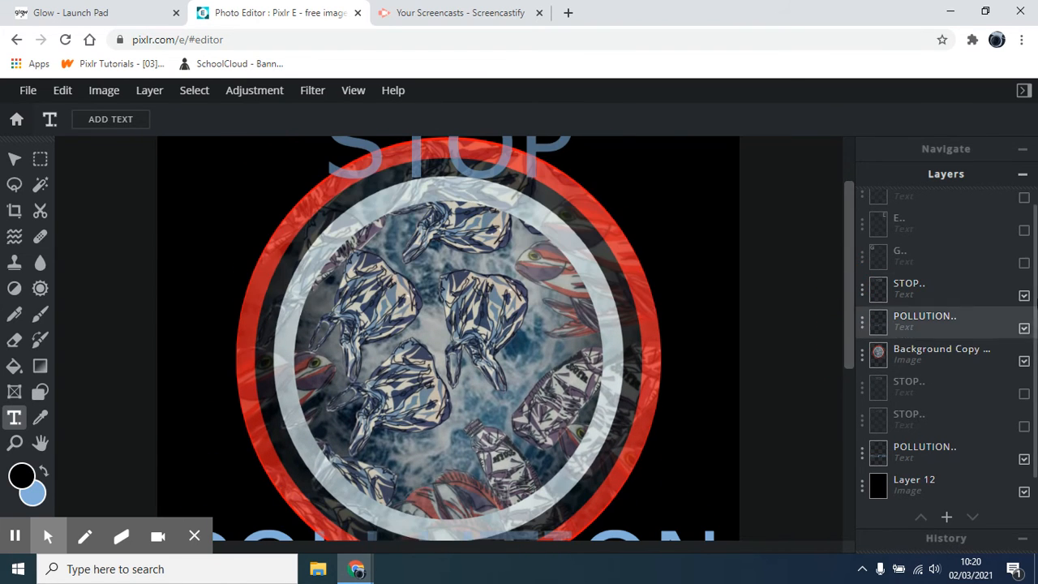
left_click(1024, 297)
left_click(1024, 328)
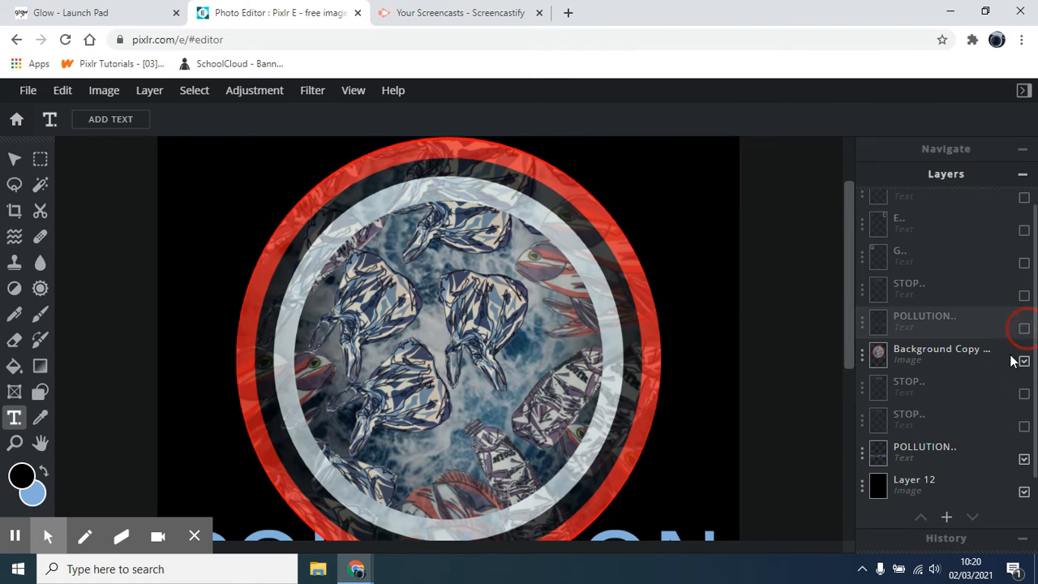
left_click(1025, 459)
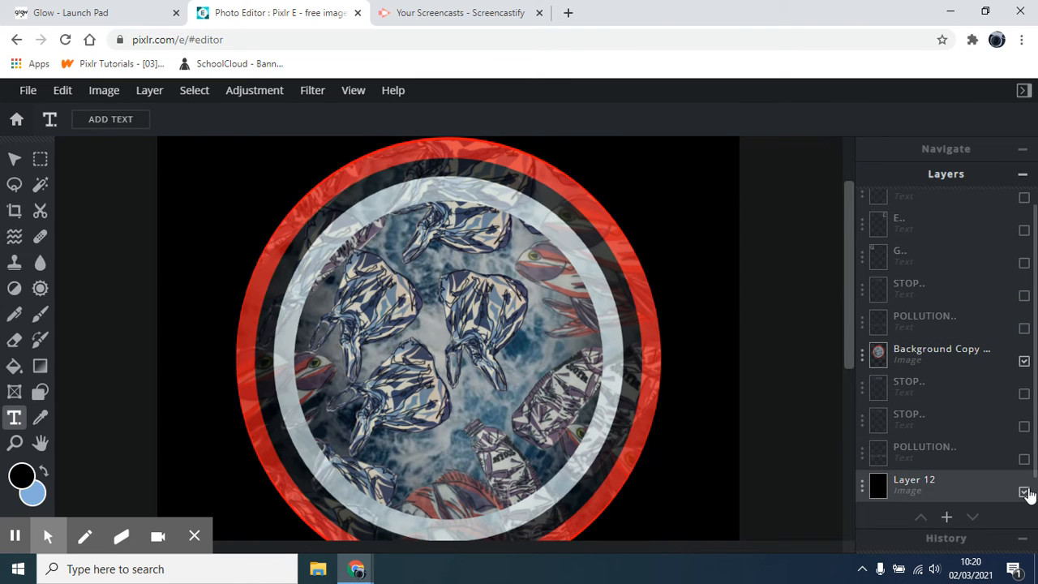
- Show the large white G text layer above the circular image
scroll(742, 356, "up", 1)
scroll(744, 354, "down", 1)
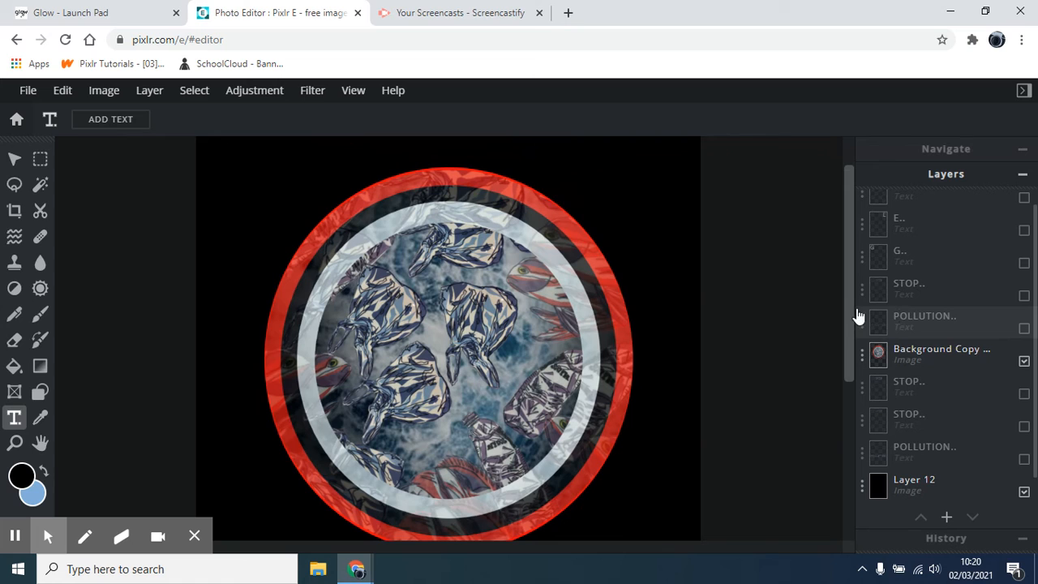
left_click_drag(847, 308, 838, 242)
scroll(995, 242, "up", 2)
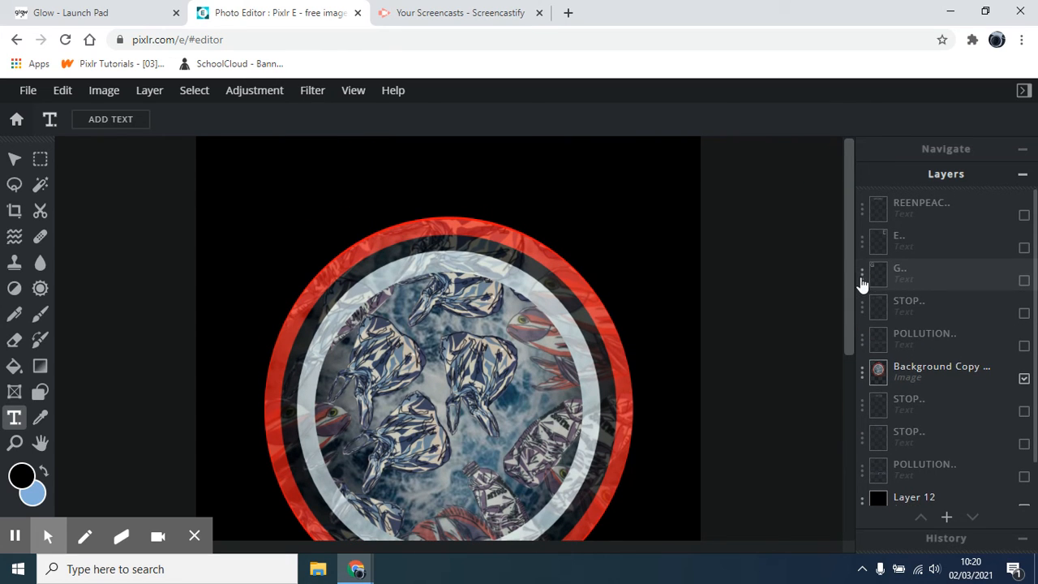
left_click(1025, 280)
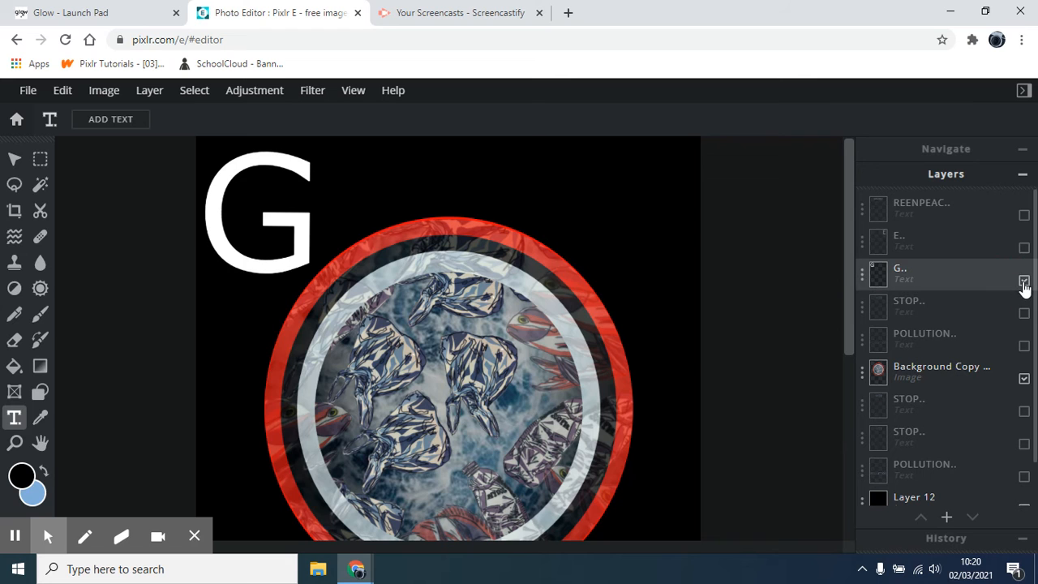
scroll(297, 260, "down", 5)
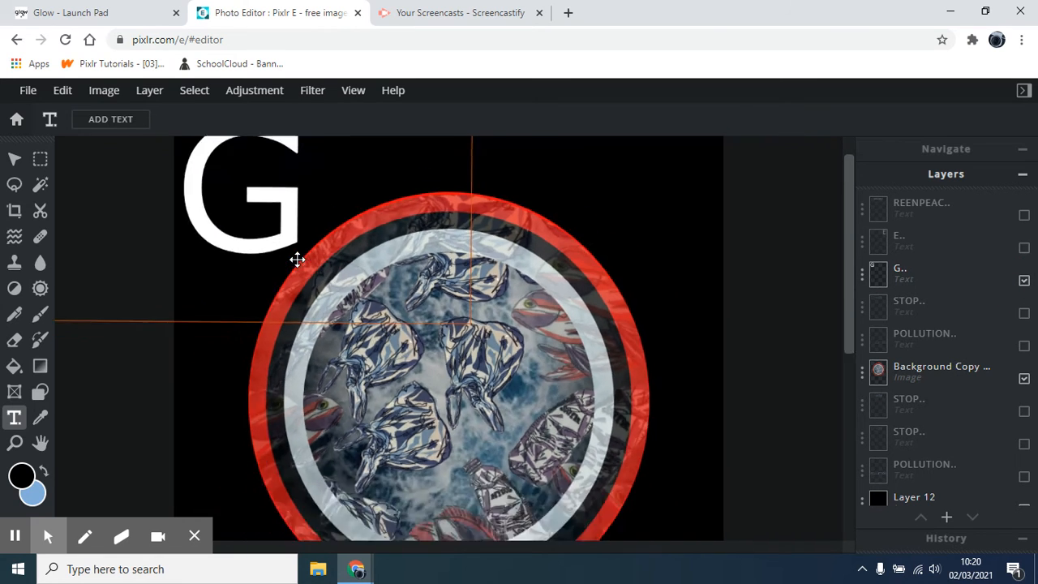
- Try tilting the large G counterclockwise with the Arrange tool, rotate it back to nearly upright, and deselect it
left_click(15, 161)
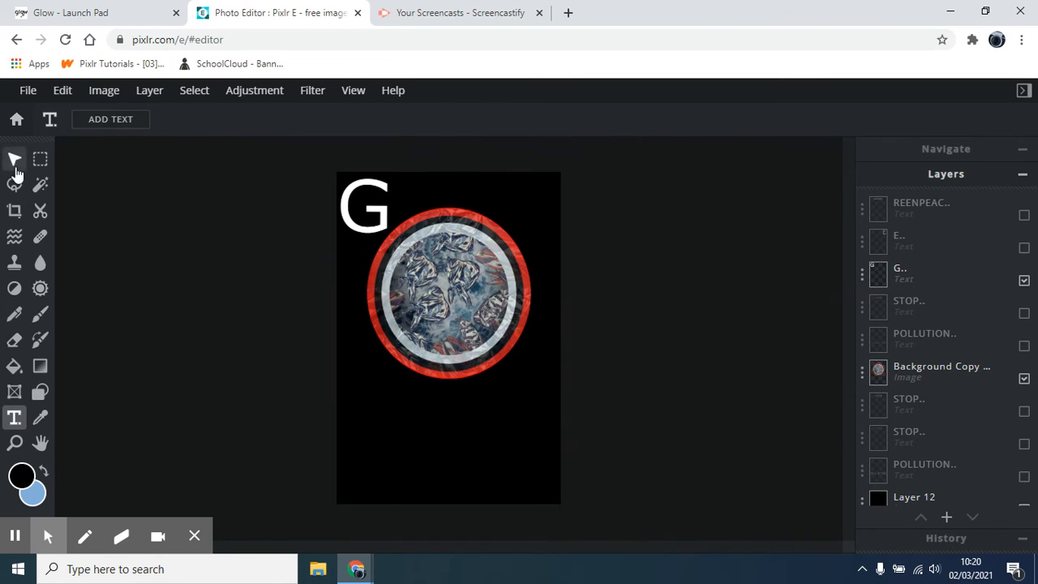
left_click(914, 290)
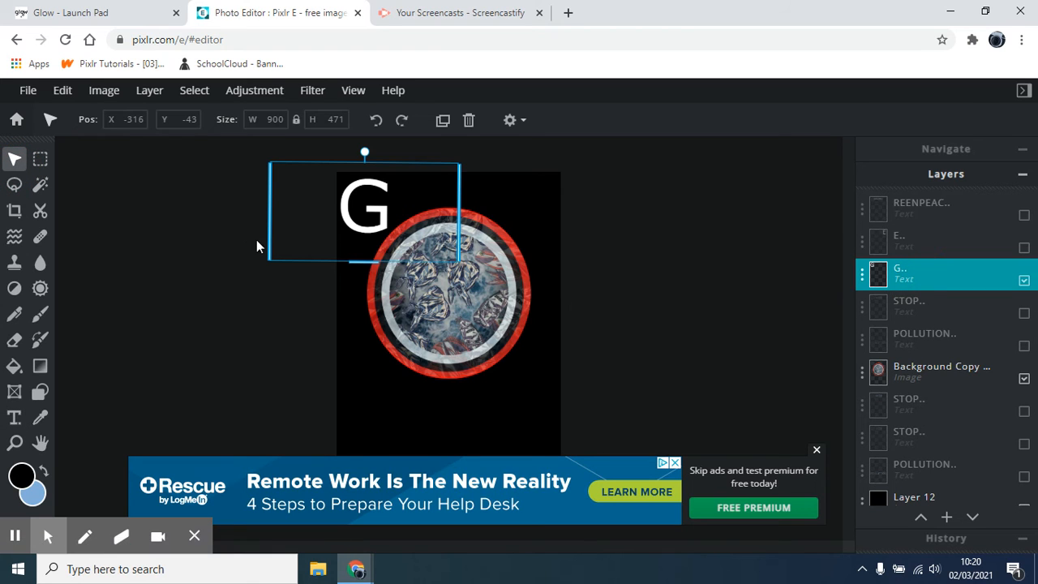
left_click(817, 450)
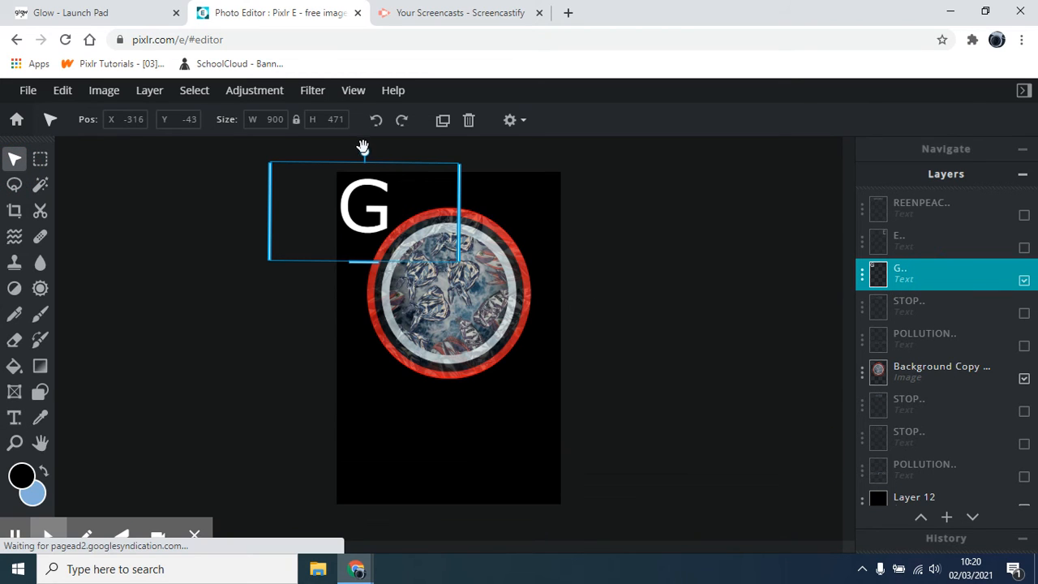
left_click_drag(364, 152, 328, 171)
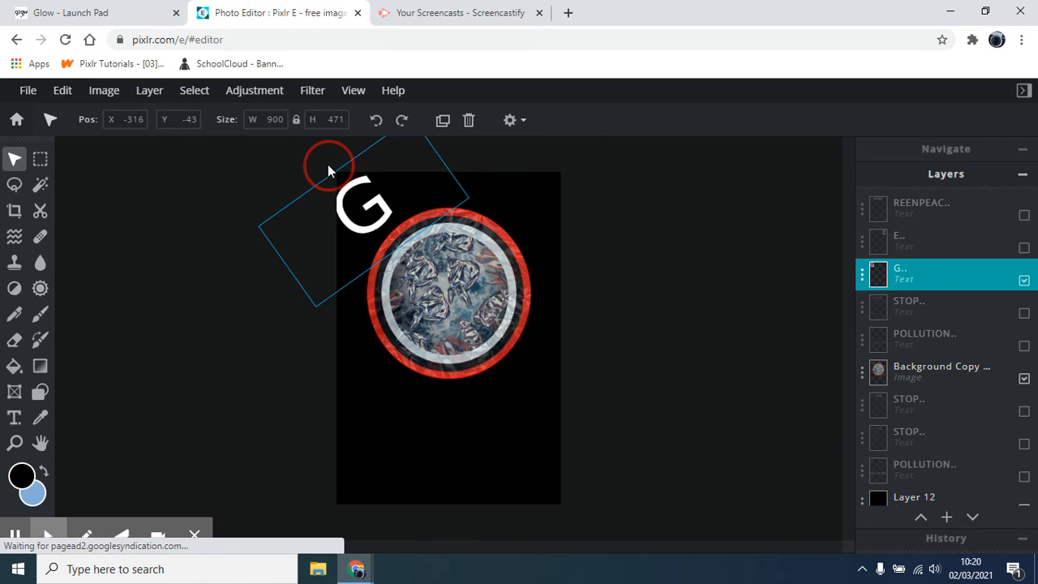
left_click_drag(329, 171, 364, 172)
left_click(634, 262)
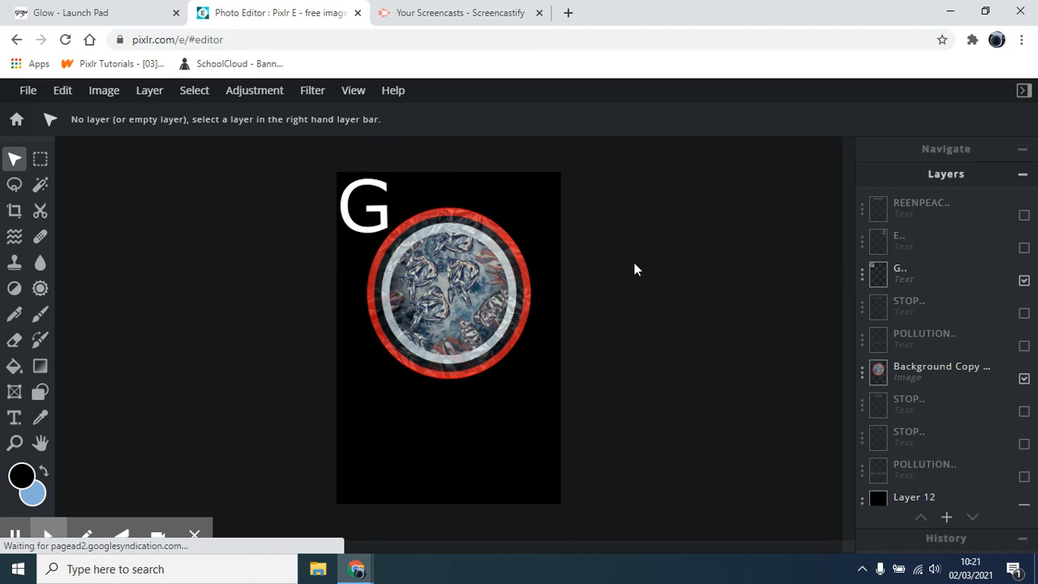
- Show the large E text layer and nudge the letter slightly to X 485, Y -31
left_click(917, 241)
left_click(1025, 249)
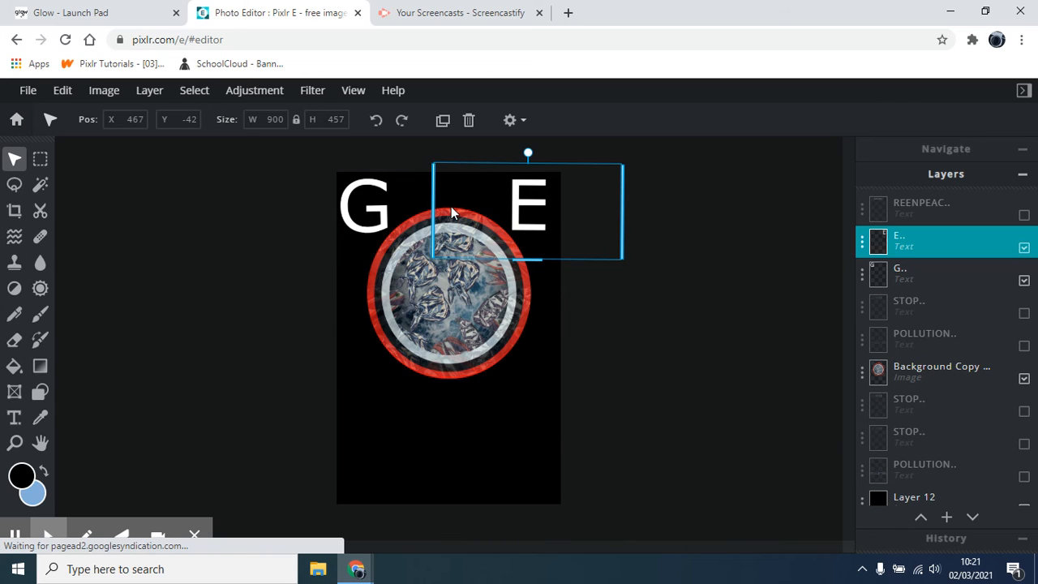
left_click_drag(451, 205, 452, 208)
- Show the REENPEAC text layer between the G and E and move it up slightly to Y 44
left_click(1010, 217)
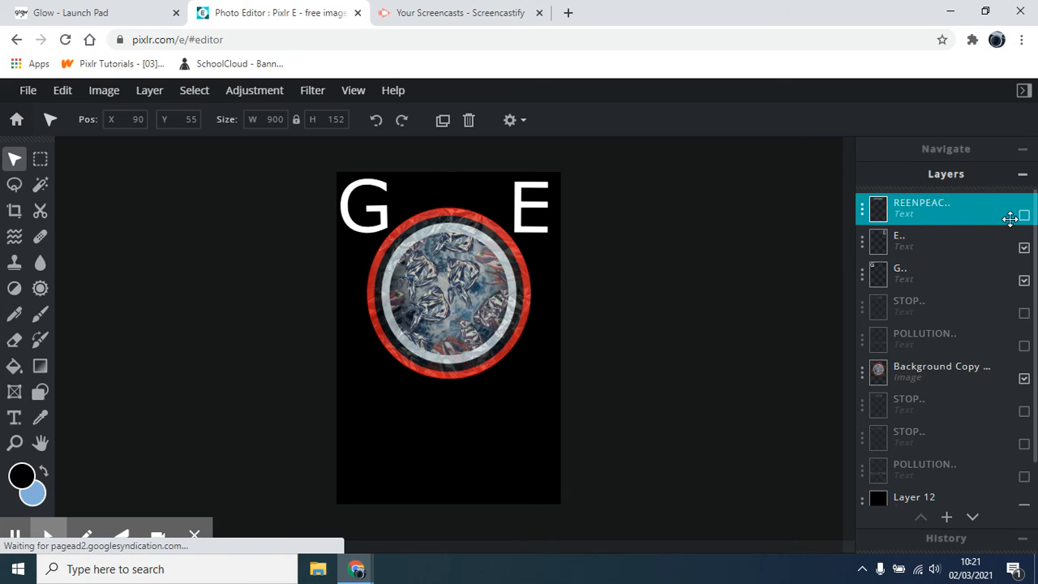
left_click(1024, 216)
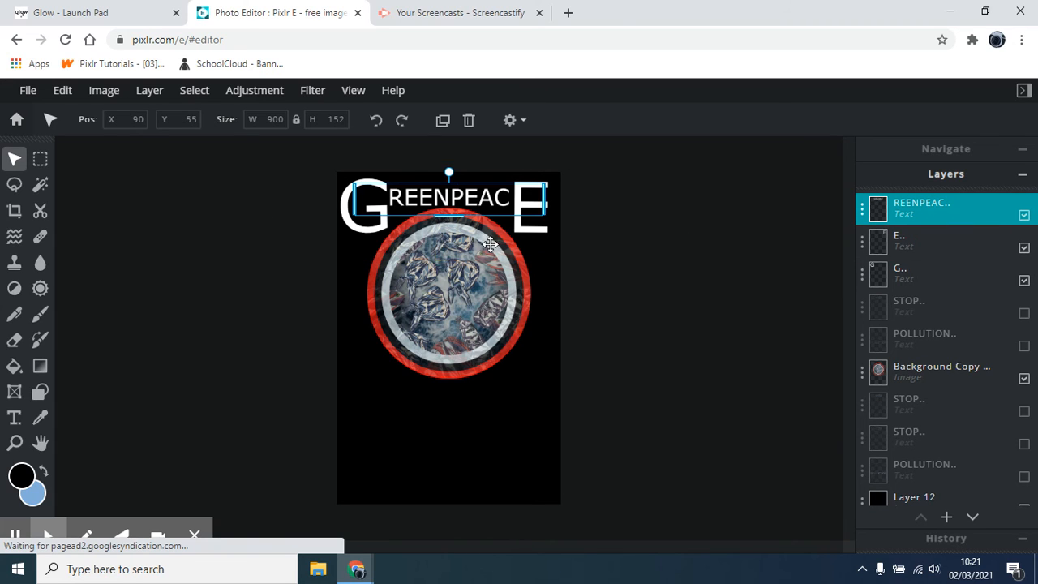
mouse_move(410, 199)
left_mouse_down()
mouse_move(405, 391)
mouse_move(391, 194)
mouse_move(409, 196)
left_mouse_up()
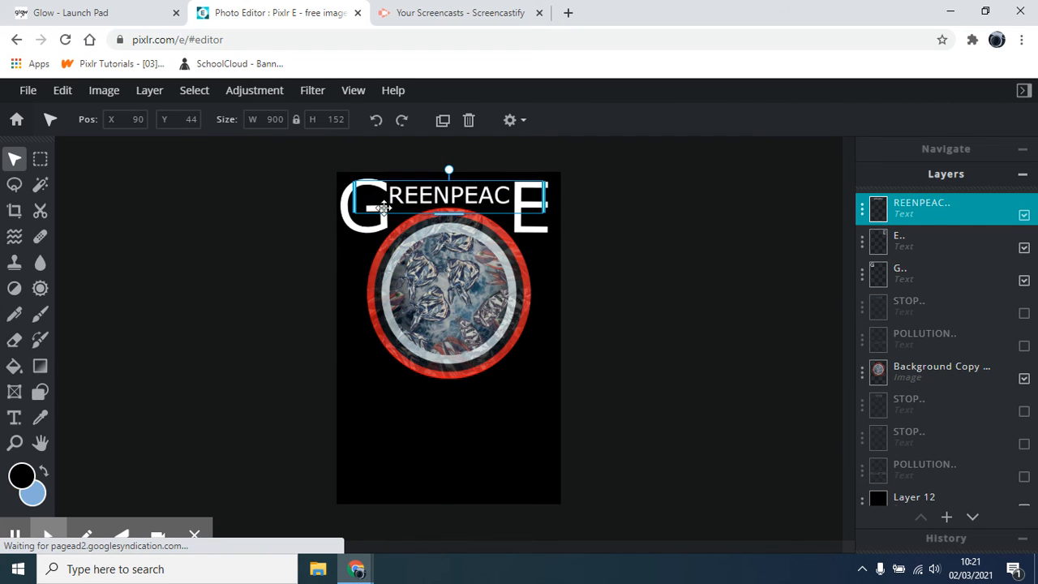
- Fine-tune the rotation of the large G so that it sits level with the REENPEAC text
left_click(914, 268)
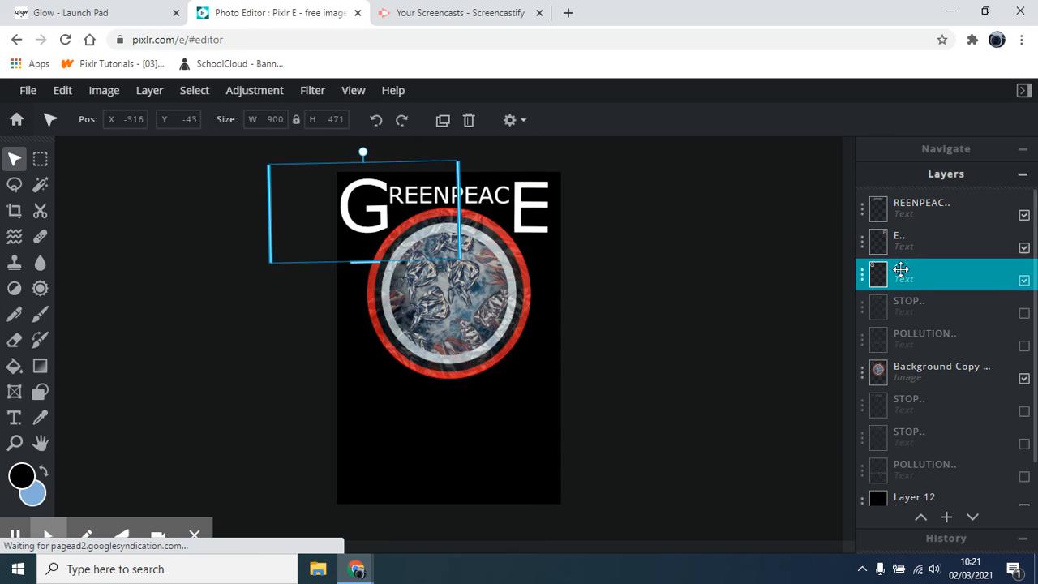
left_click(363, 154)
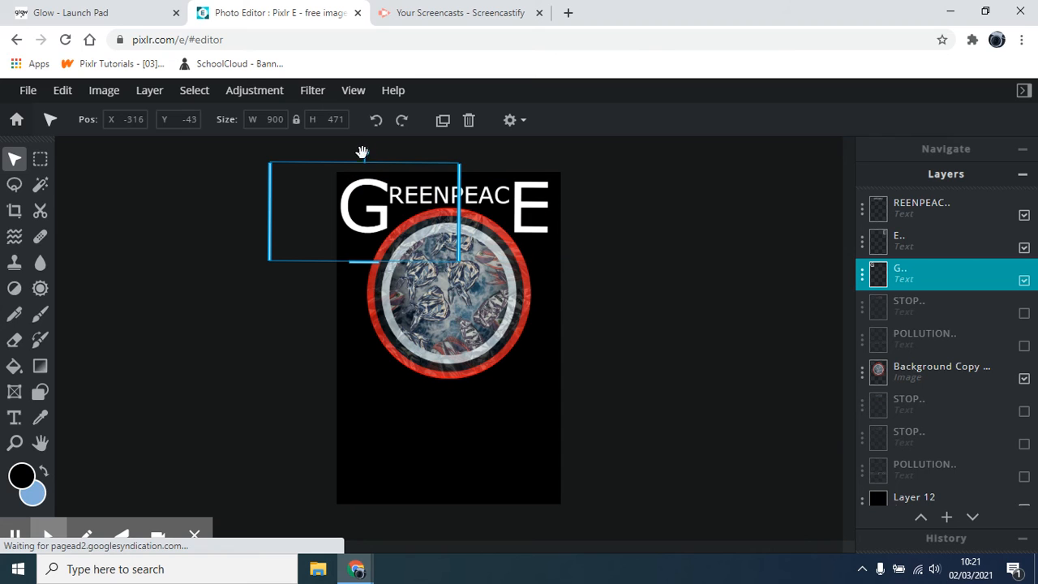
left_click(331, 173)
left_click(381, 183)
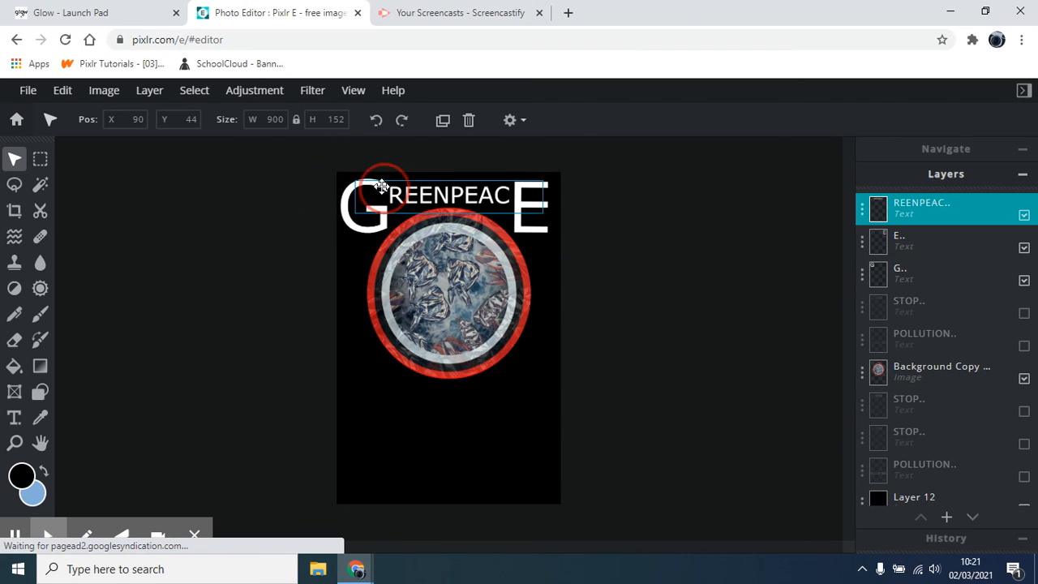
- Fine-tune the rotation of the large E, deselect it, and check the GREENPEACE heading above the circle up close
left_click(521, 229)
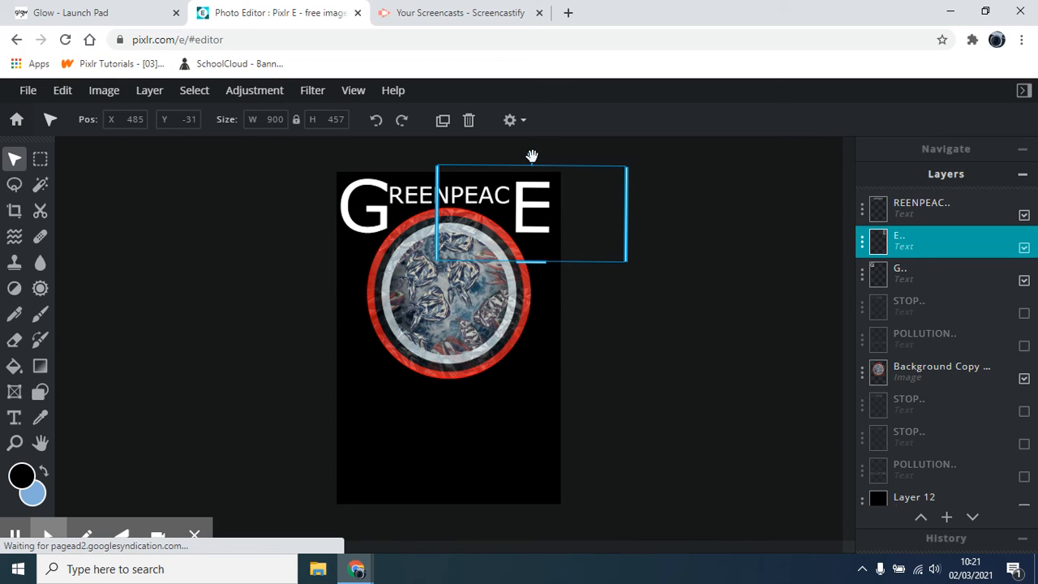
mouse_move(536, 160)
left_mouse_down()
mouse_move(595, 187)
mouse_move(525, 151)
mouse_move(534, 151)
left_mouse_up()
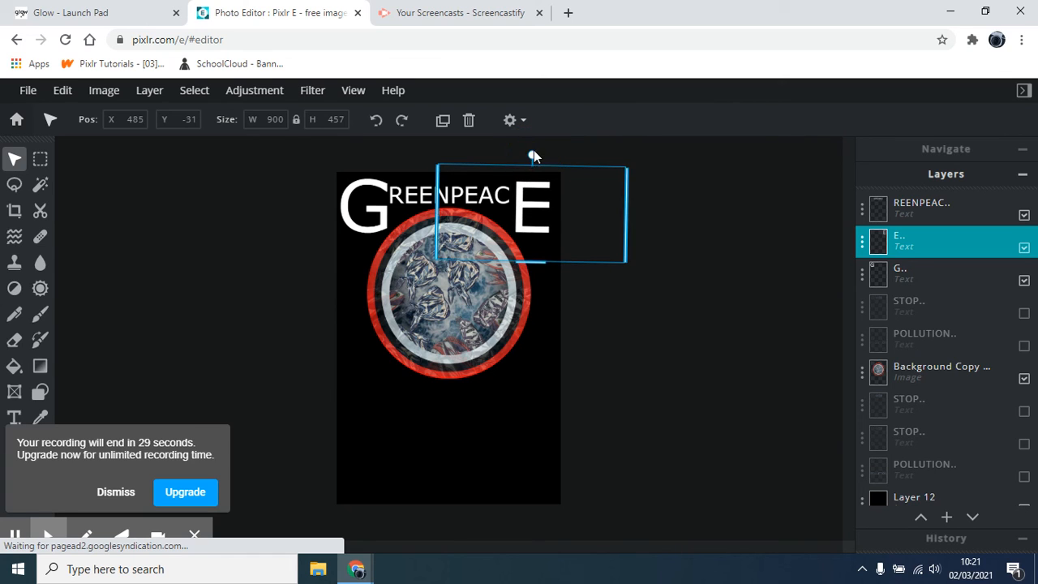
left_click(622, 344)
scroll(621, 345, "up", 2)
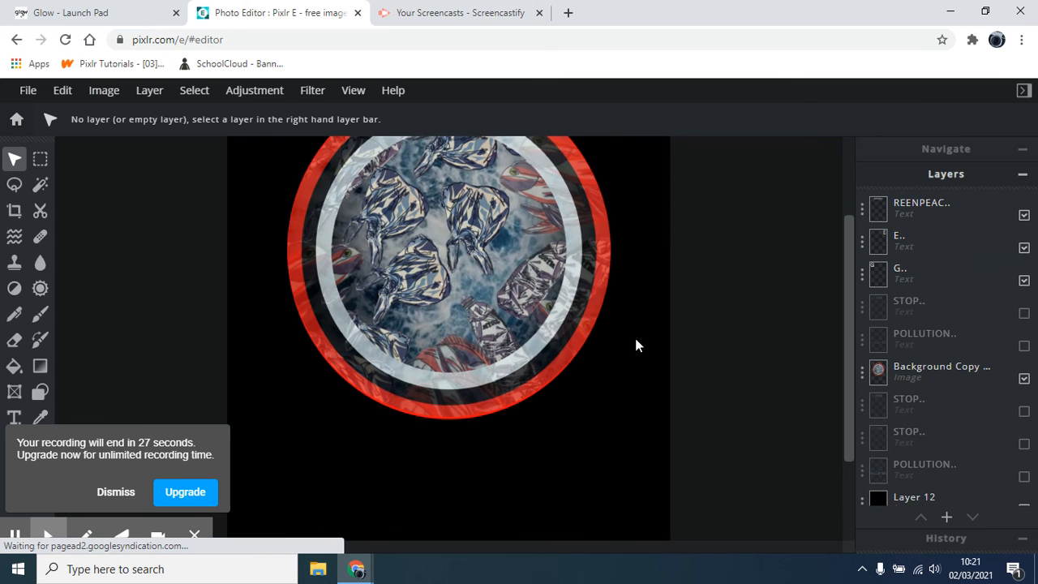
left_click_drag(848, 332, 851, 178)
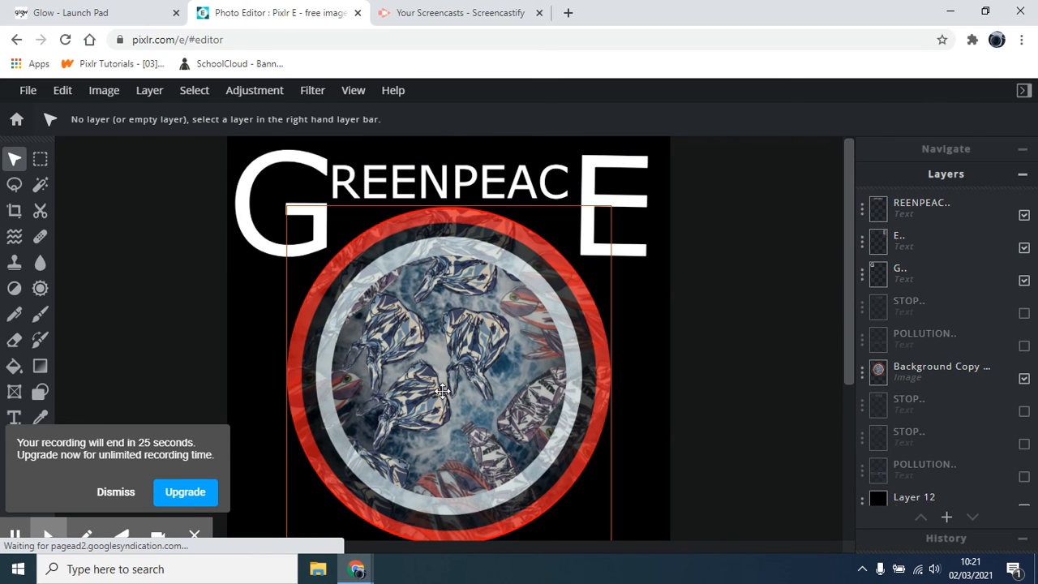